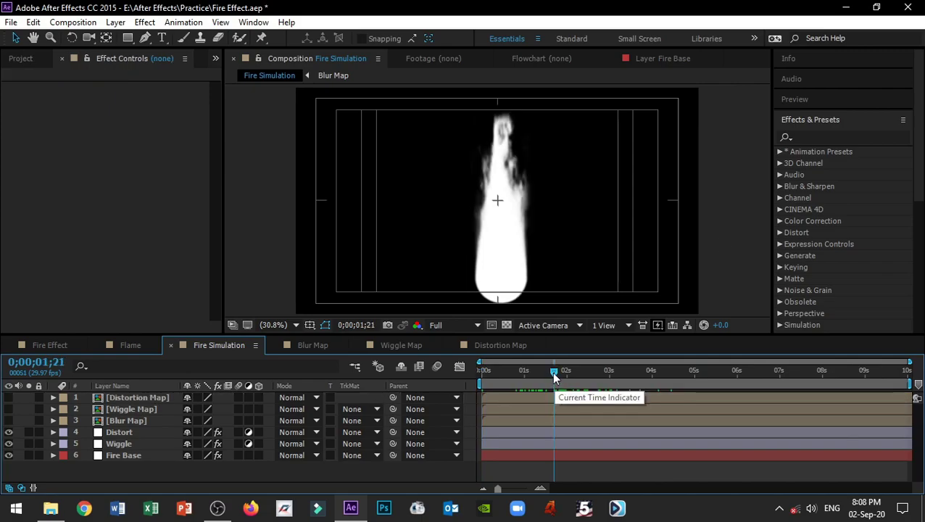
- Park the playhead at 0;00;02;15, create a solid named Fade, and place it directly above the Fire Base layer
left_click_drag(553, 372, 584, 367)
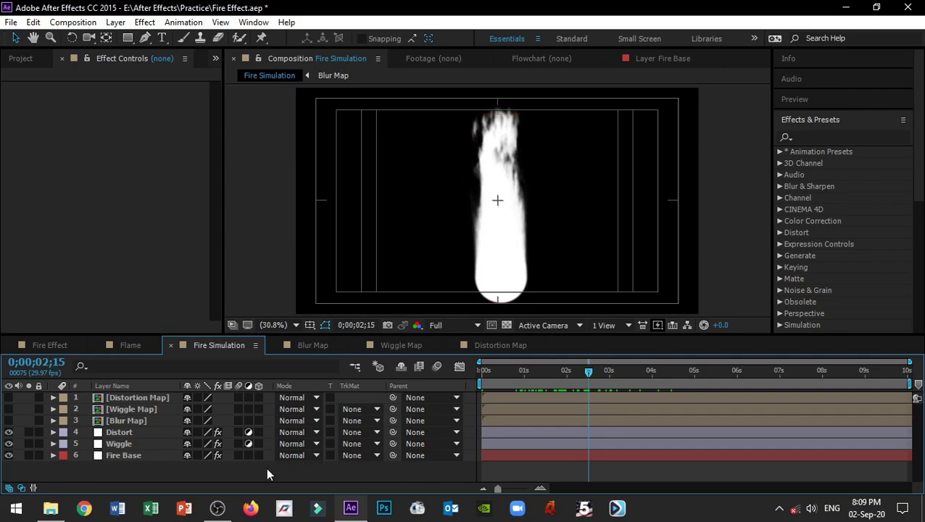
key("ctrl+y")
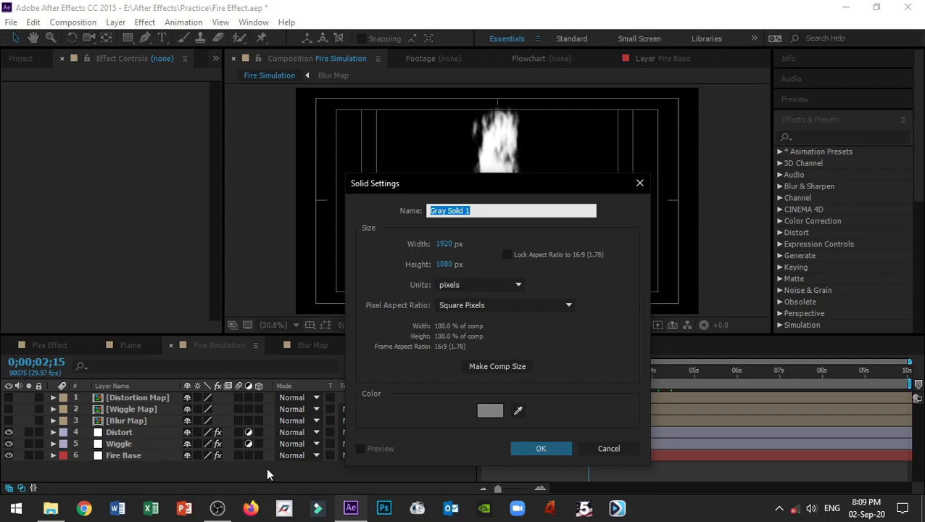
type("Fade")
left_click(525, 447)
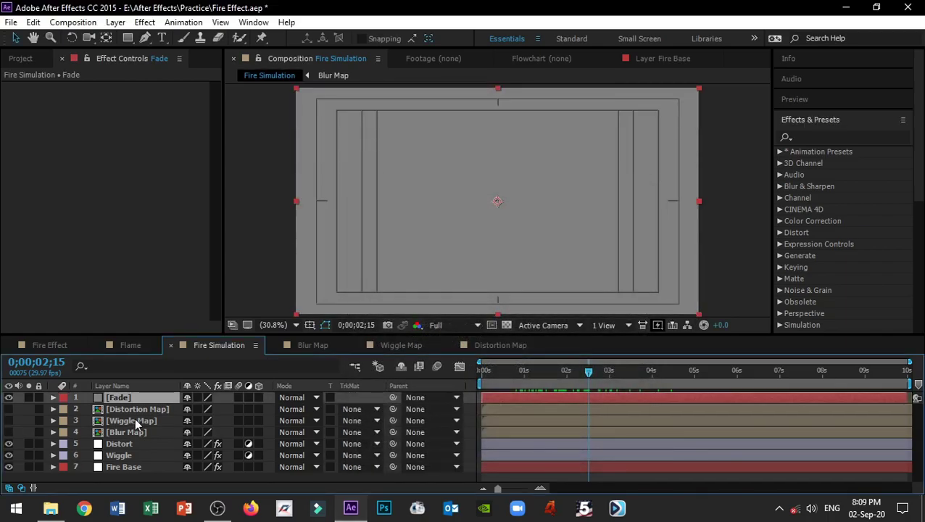
left_click_drag(135, 397, 143, 461)
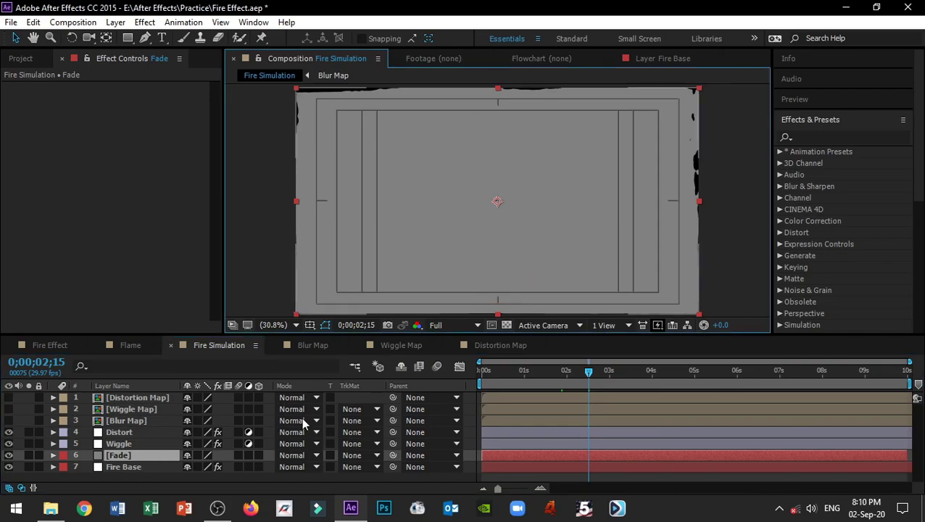
- Draw a rectangular mask on the Fade layer, extending past the frame's top and sides and ending slightly below its centre
left_click_drag(717, 180, 720, 237)
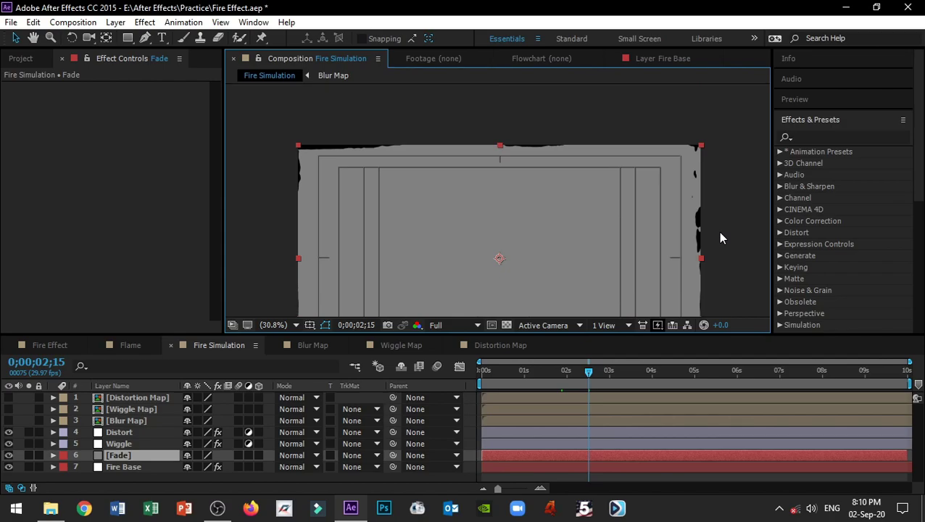
left_click(127, 37)
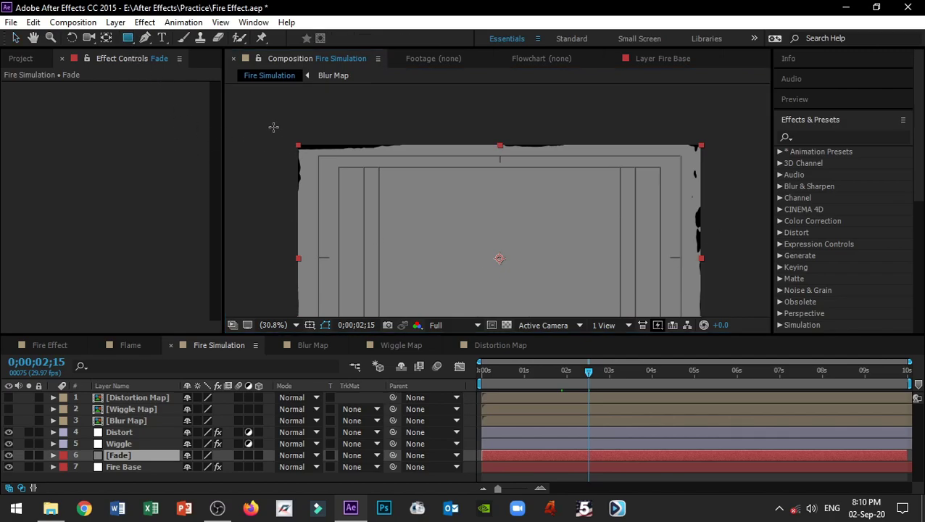
left_click_drag(264, 118, 731, 190)
key("space")
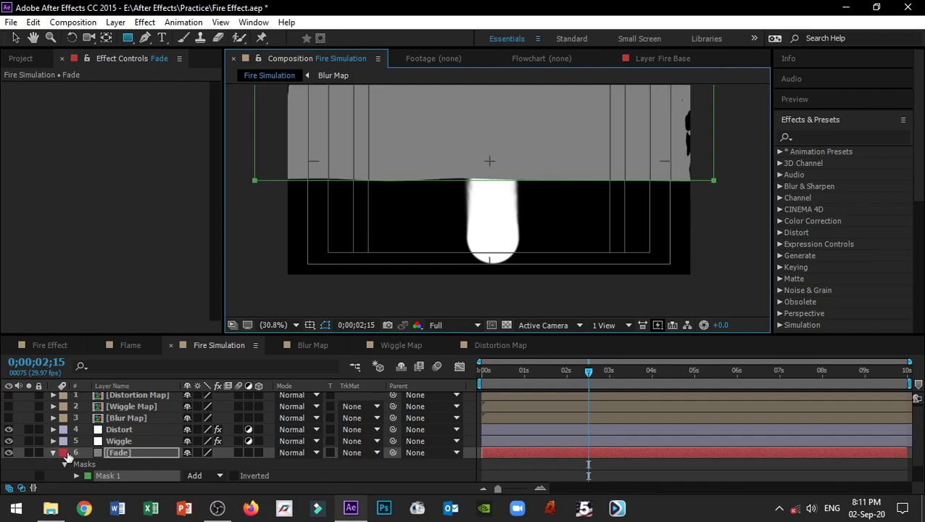
- Set the Mask Feather of the Fade layer's Mask 1 to 50 pixels
left_click(127, 452)
key("f")
scroll(135, 436, "down", 1)
left_click(197, 464)
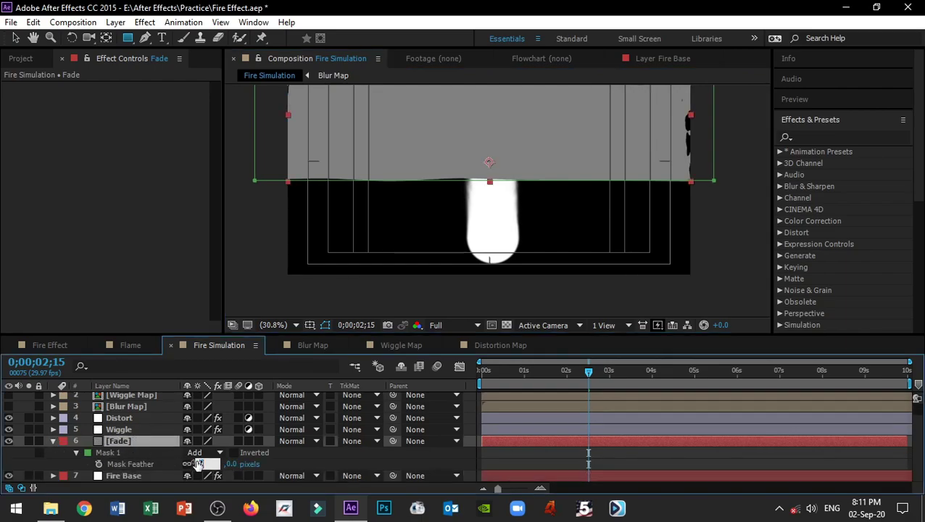
type("50")
key("Return")
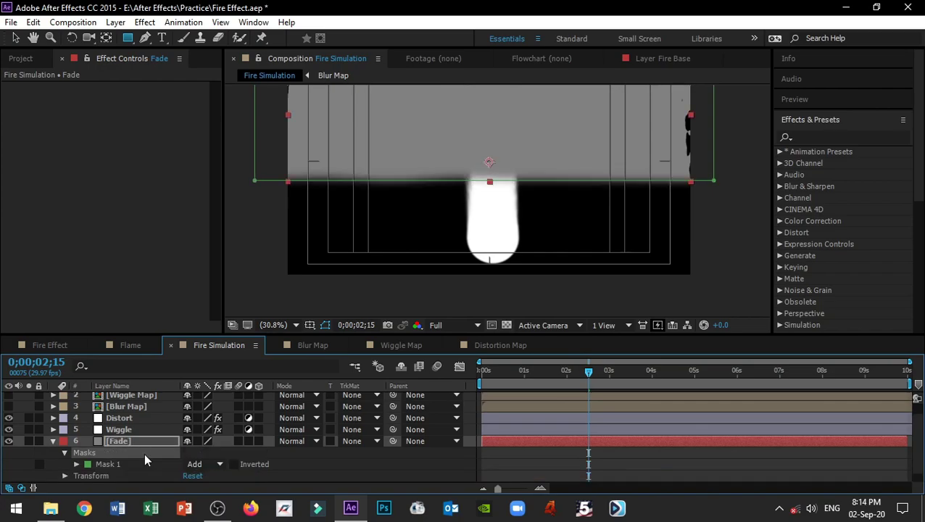
- Unlink the Fade layer's scale dimensions and set its vertical scale to 200%
left_click(143, 440)
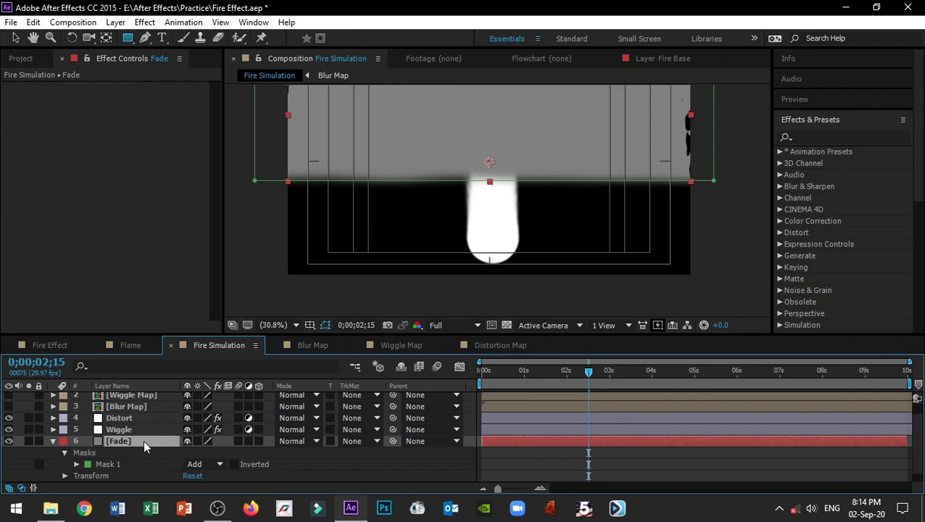
key("s")
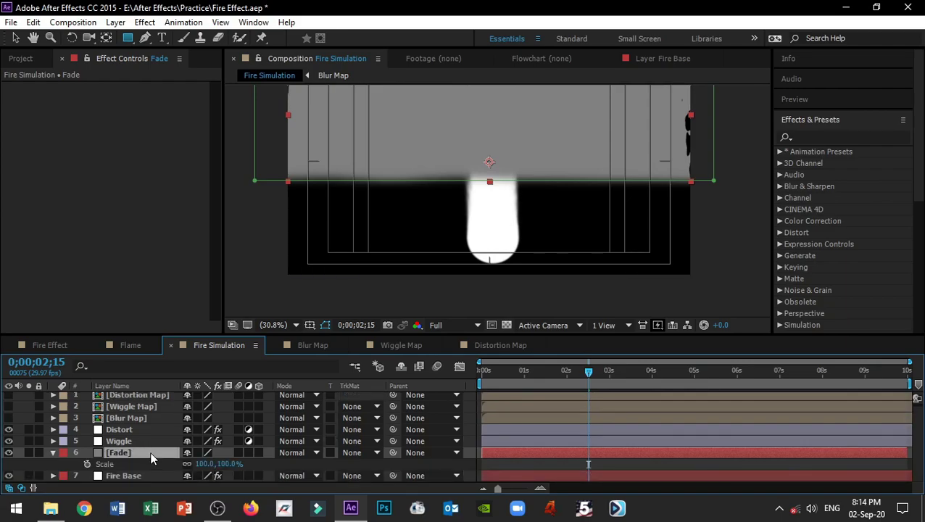
left_click(186, 464)
left_click(230, 465)
type("200")
key("Return")
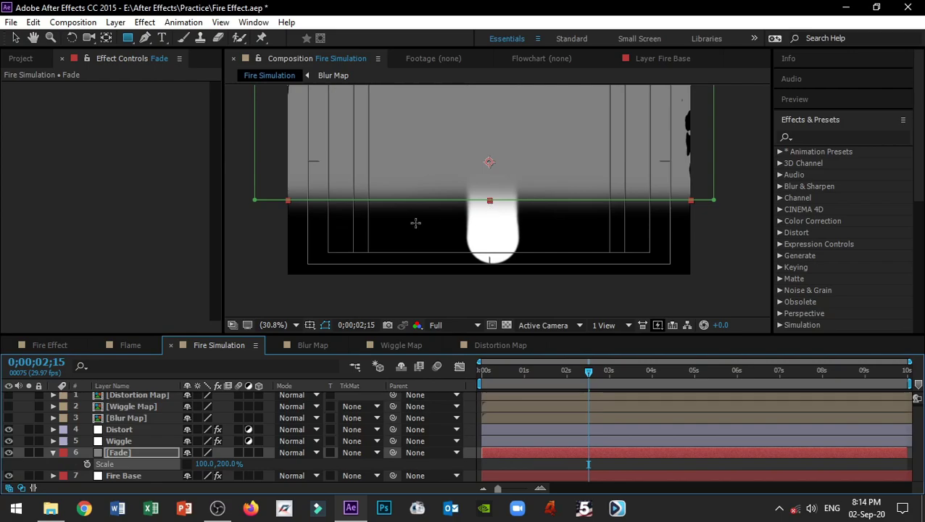
- Move the Fade layer up in the composition so its feathered lower edge sits around the middle of the frame
left_click(16, 38)
left_click_drag(491, 202, 492, 174)
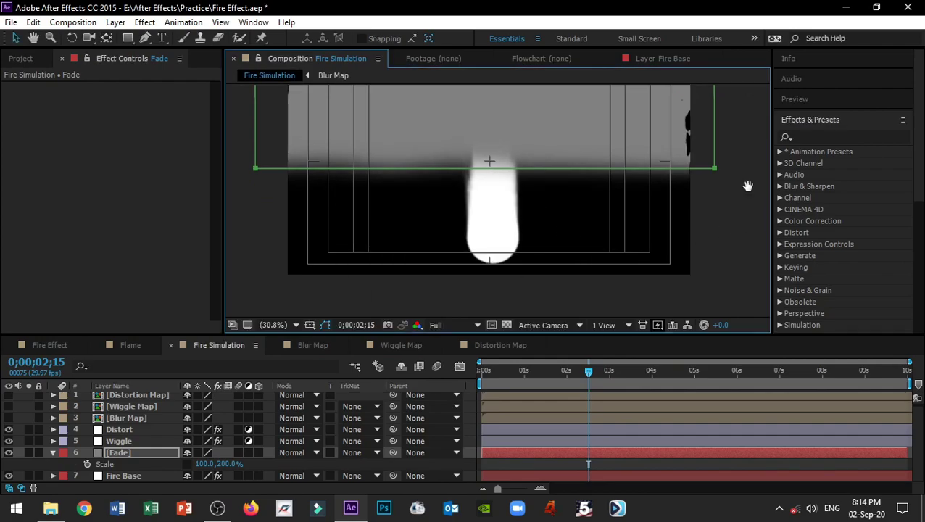
scroll(728, 316, "up", 3)
scroll(727, 317, "down", 1)
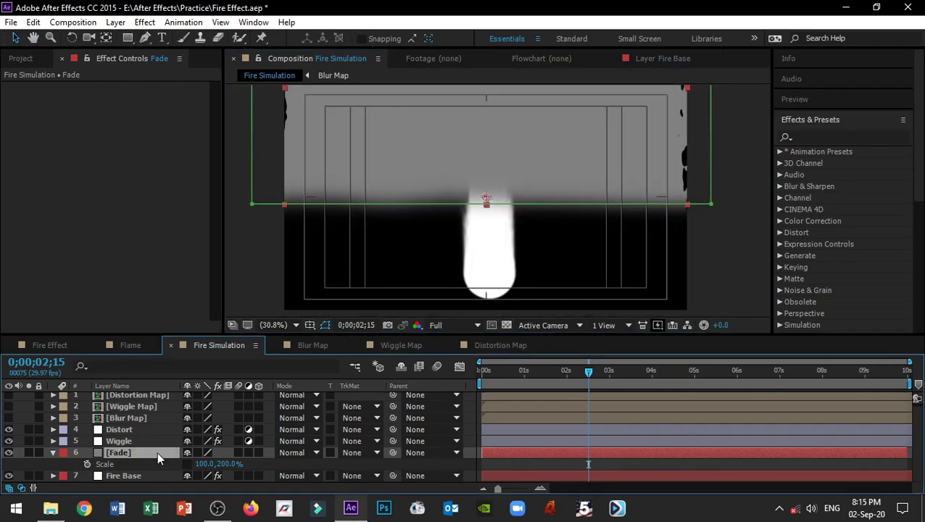
- Find the Turbulent Displace effect and apply it to the Fade layer
left_click(850, 137)
type("t")
type("urbulent")
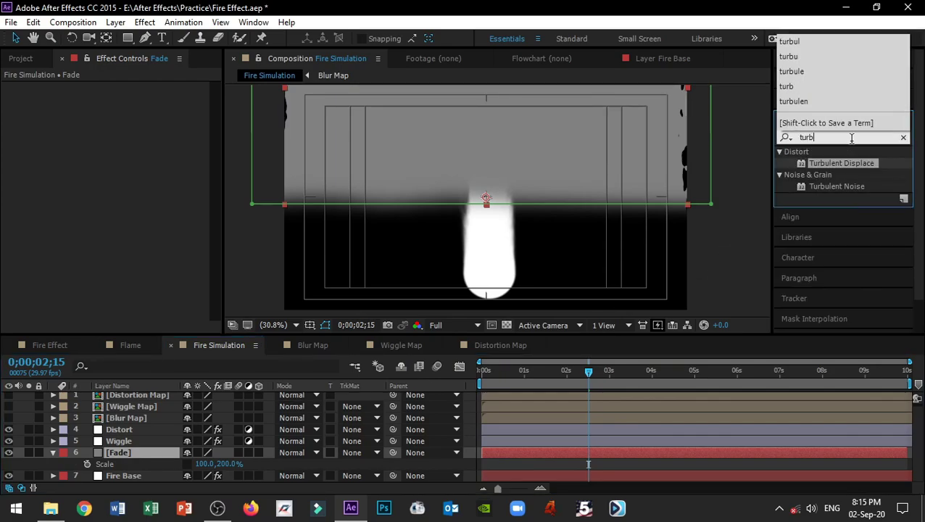
left_click_drag(827, 163, 133, 451)
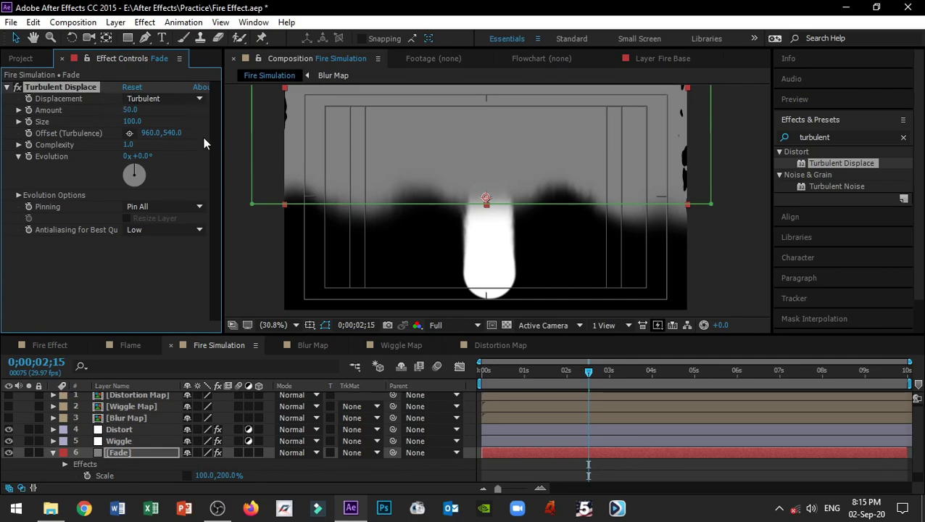
- Set the Fade layer's Turbulent Displace to Amount 150, Size 50 and Complexity 6
left_click(130, 110)
type("150")
key("Return")
left_click(133, 122)
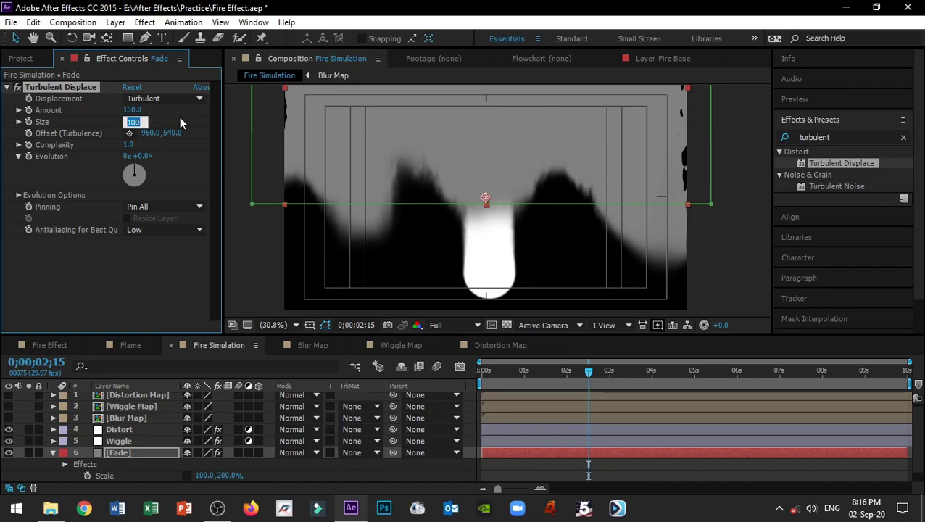
type("50")
key("Return")
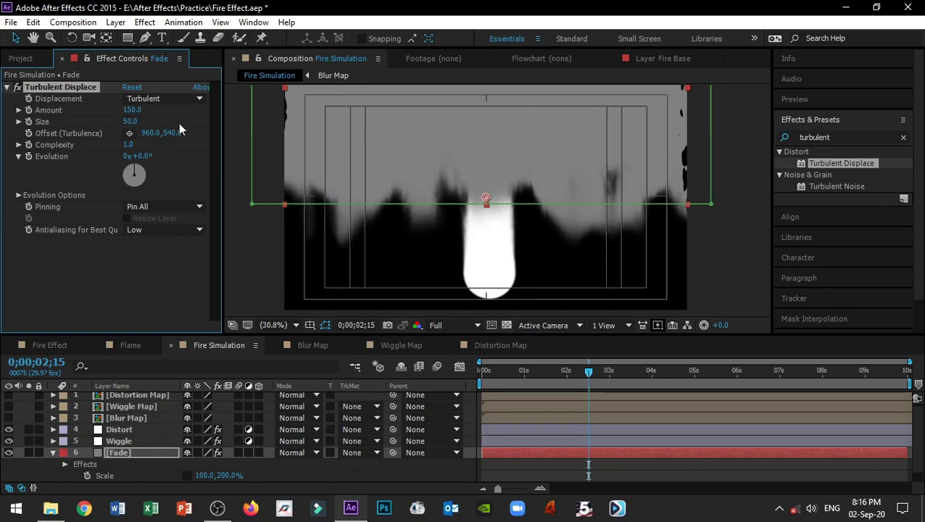
left_click(128, 144)
type("6")
key("Return")
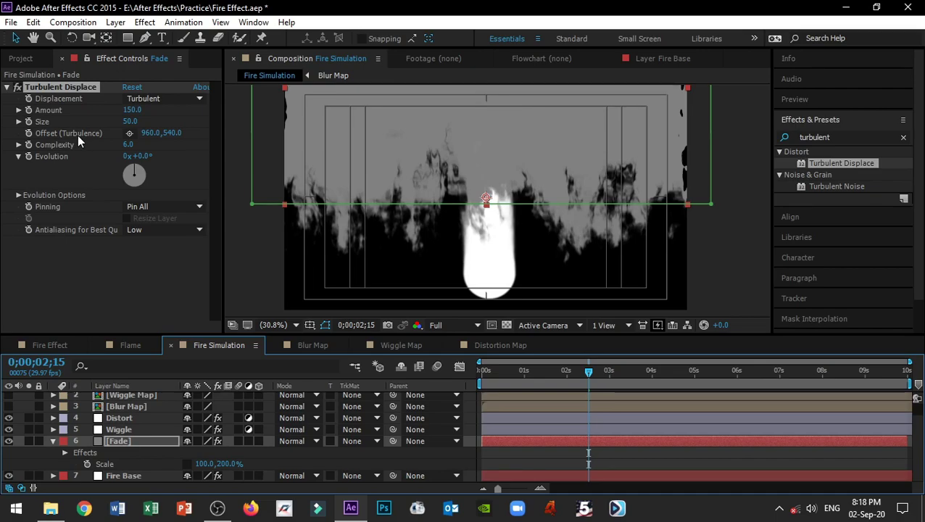
- Add the expression [0,time*-750] to the Offset (Turbulence) of the Fade layer's Turbulent Displace
left_click(29, 134, "alt")
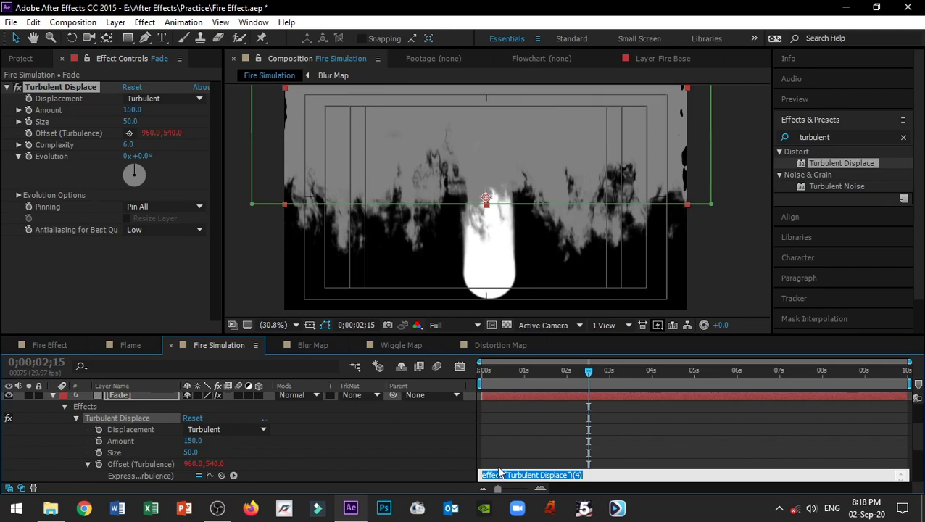
key("BackSpace")
type("[0,")
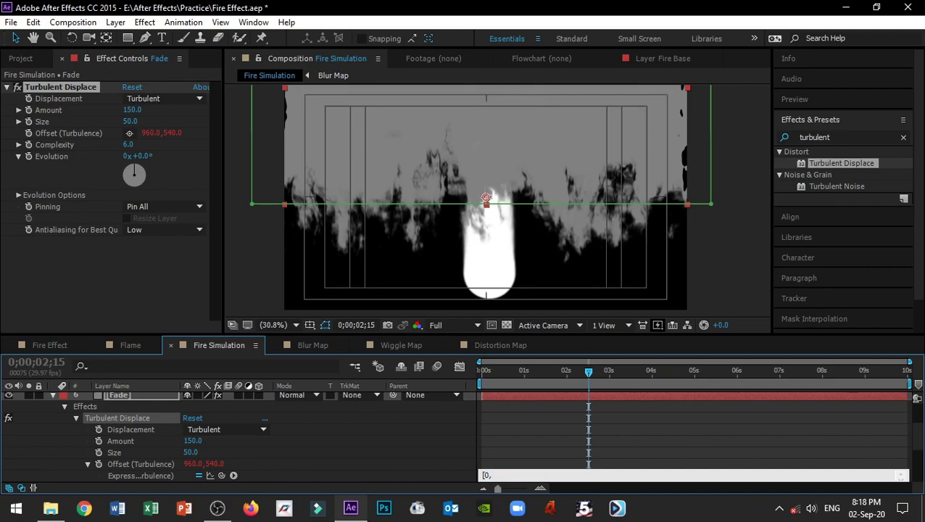
type("time*-750]")
left_click(224, 256)
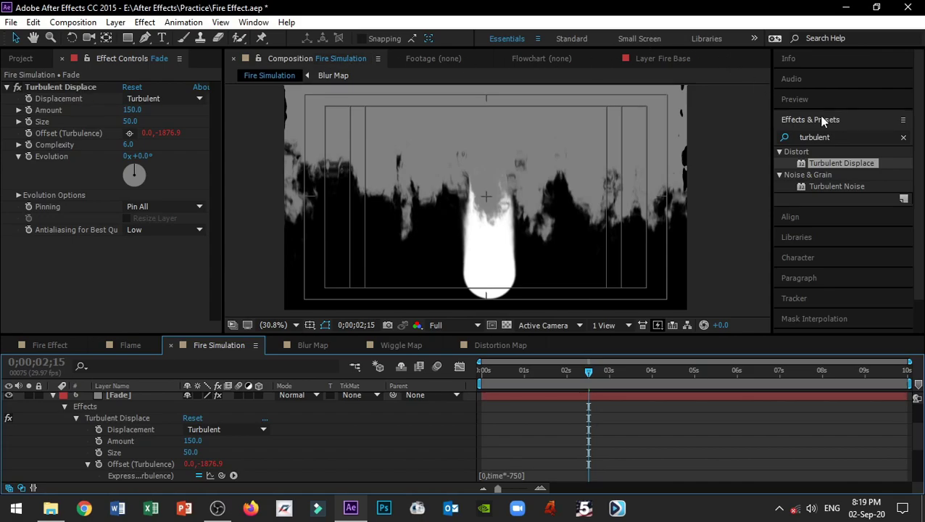
- Apply the Fast Blur effect to the Fade layer with Blurriness 12, and collapse the layer's properties
left_click(904, 139)
left_click(832, 137)
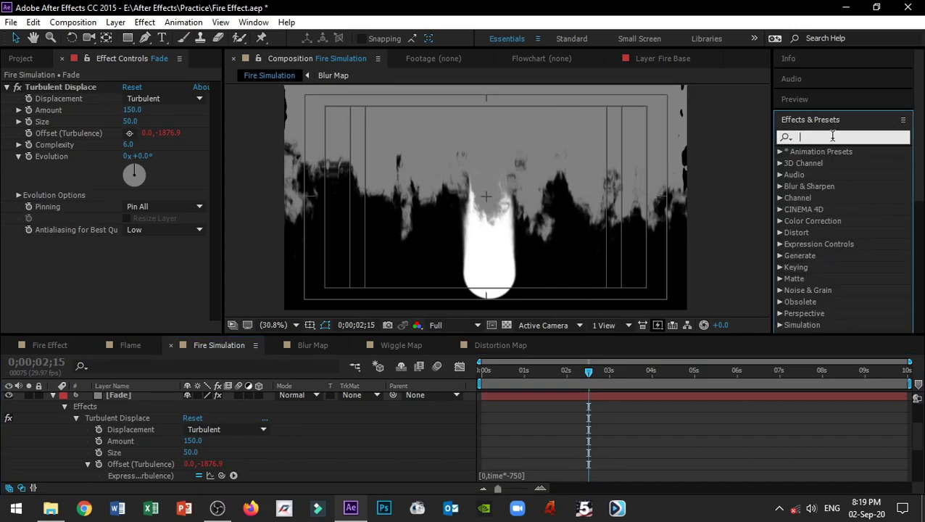
type("fast blur")
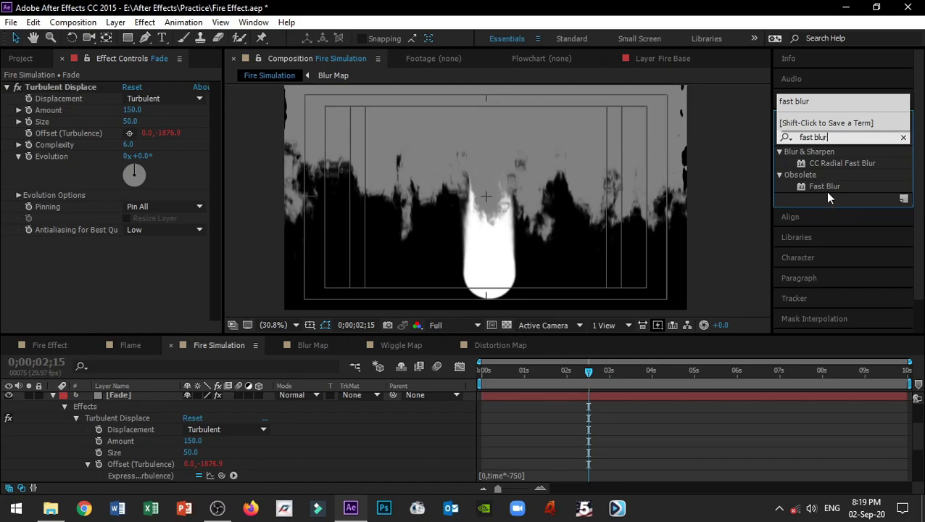
left_click_drag(824, 186, 28, 254)
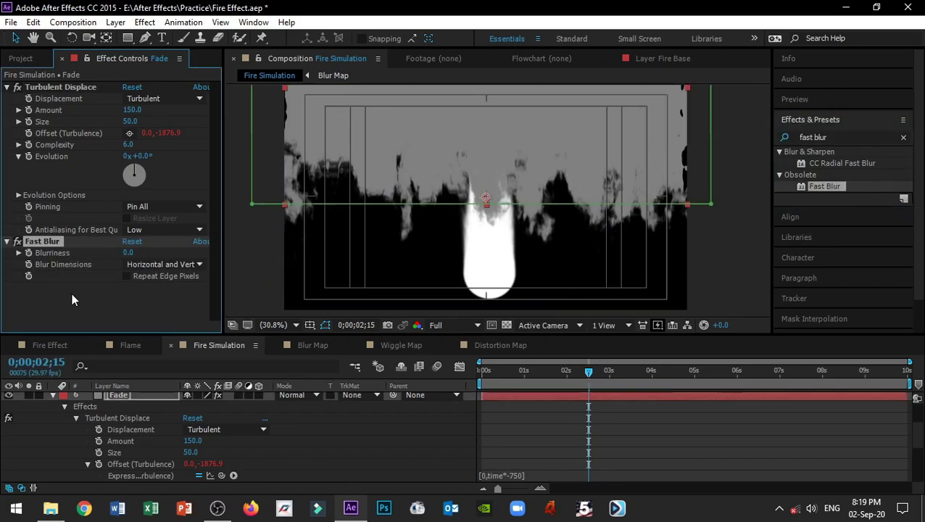
left_click(129, 253)
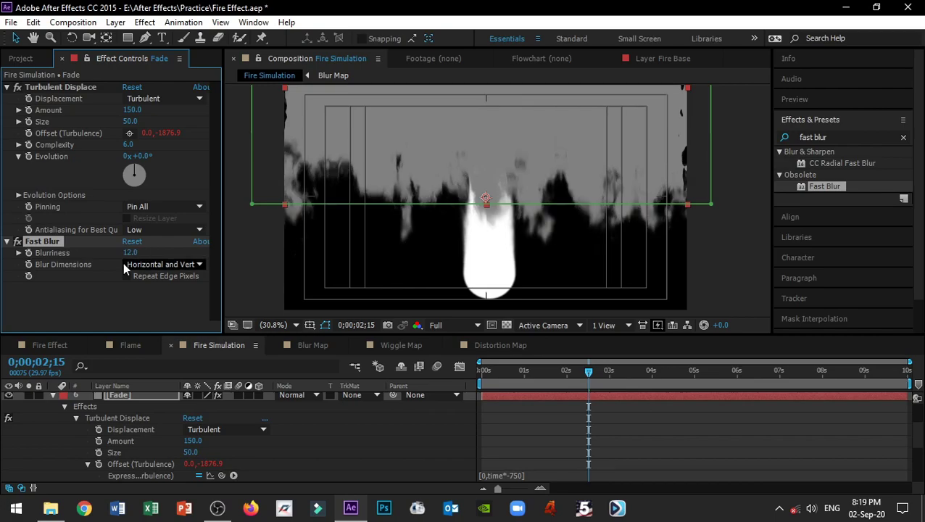
left_click(145, 421)
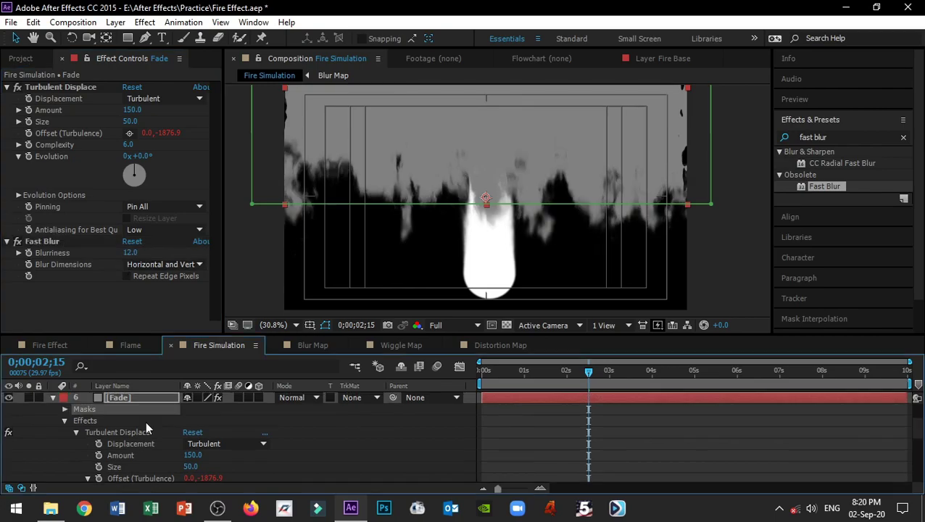
left_click(53, 397)
left_click(140, 480)
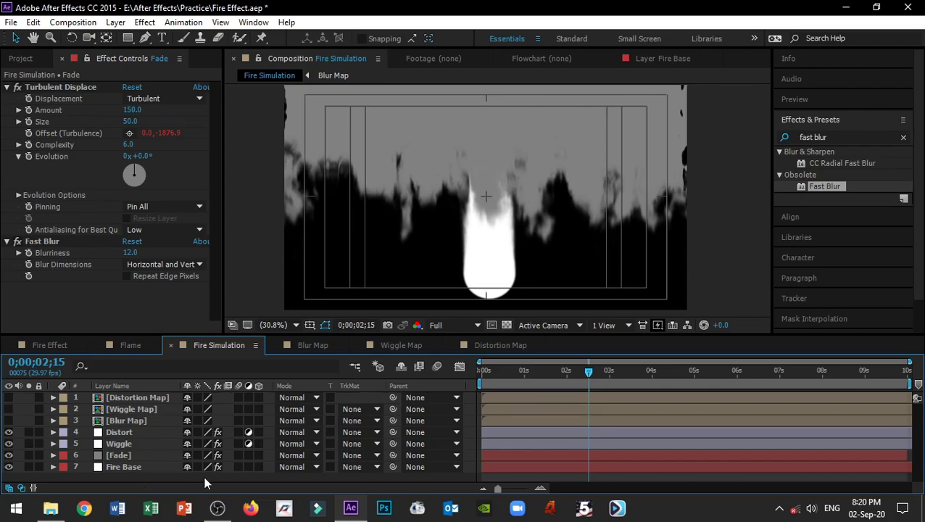
- Create a solid named Texture and place it between the Blur Map and Distort layers
key("ctrl+y")
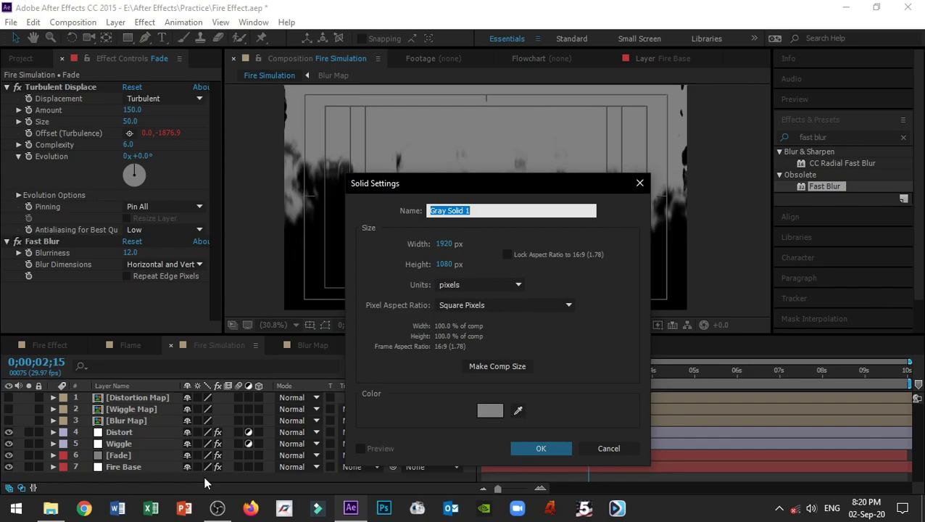
type("Texture")
left_click(526, 451)
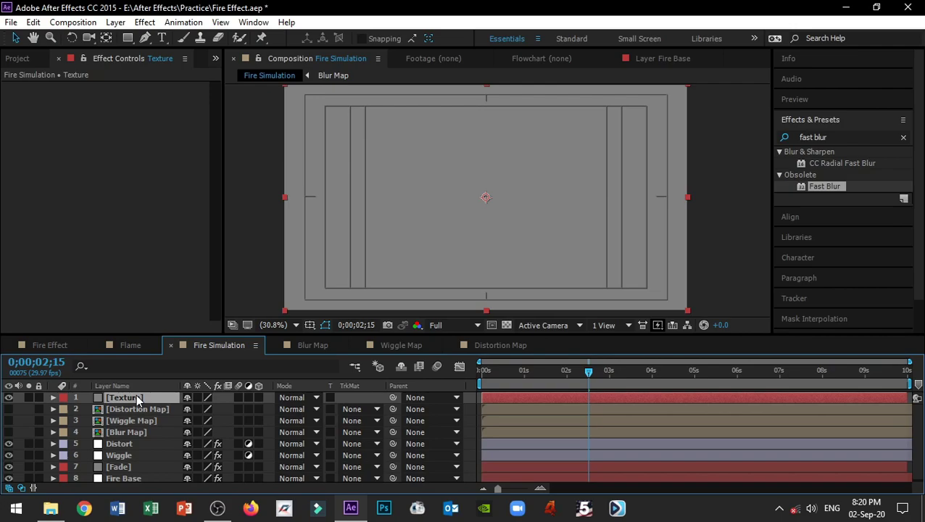
left_click_drag(132, 400, 131, 438)
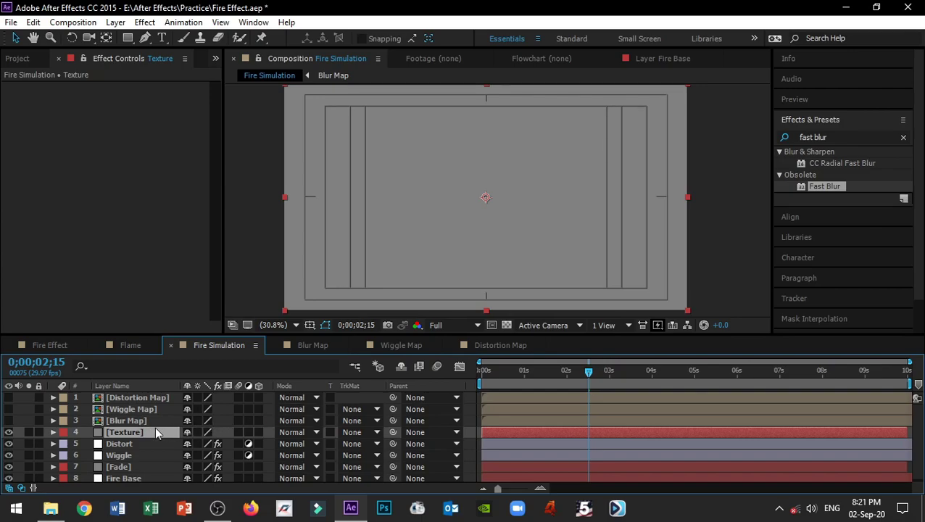
- Find the Fractal Noise effect and apply it to the Texture layer
left_click(904, 137)
type("fra")
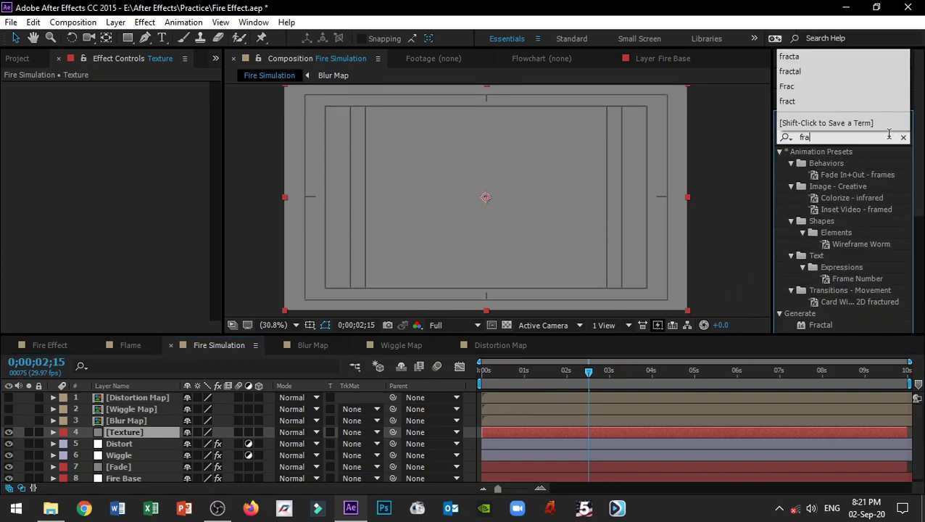
type("cta")
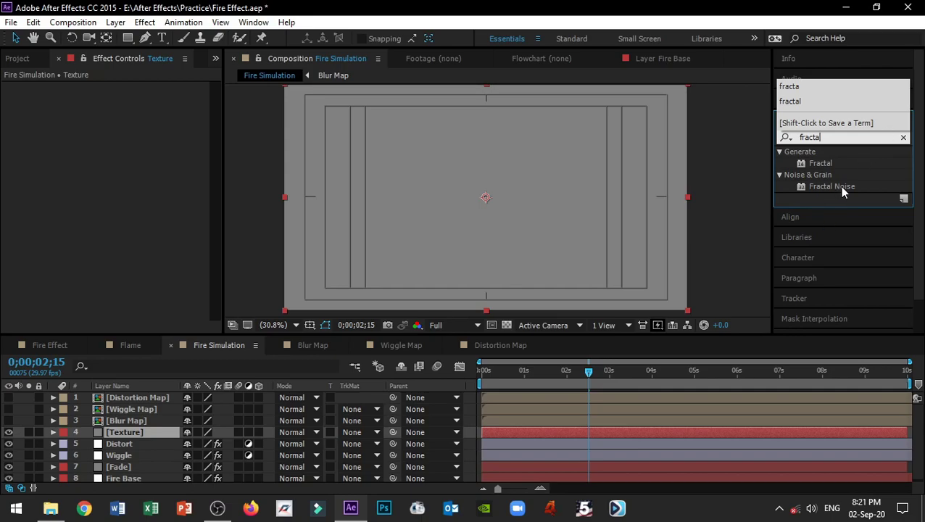
left_click_drag(837, 187, 146, 430)
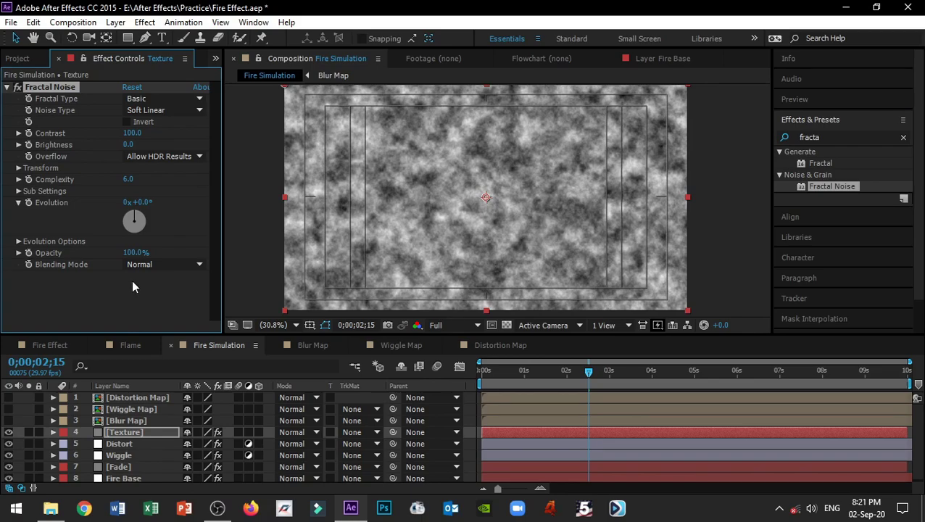
- Set the Texture layer's Fractal Noise to Contrast 200 and Brightness 35
left_click(132, 134)
type("200")
key("Return")
left_click(127, 145)
type("30")
key("Return")
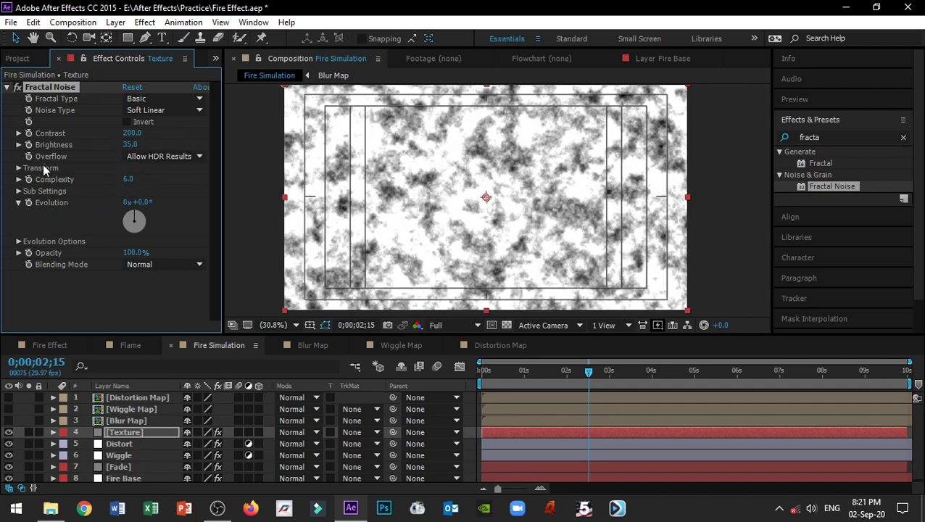
- Turn off Uniform Scaling in the Texture layer's Fractal Noise transform and set Scale Width to 50 and Scale Height to 800
left_click(18, 169)
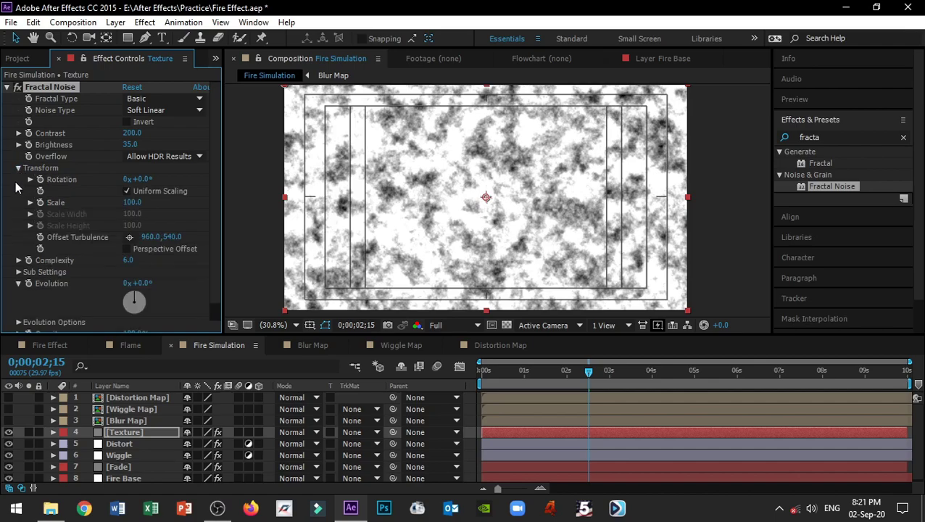
left_click(127, 191)
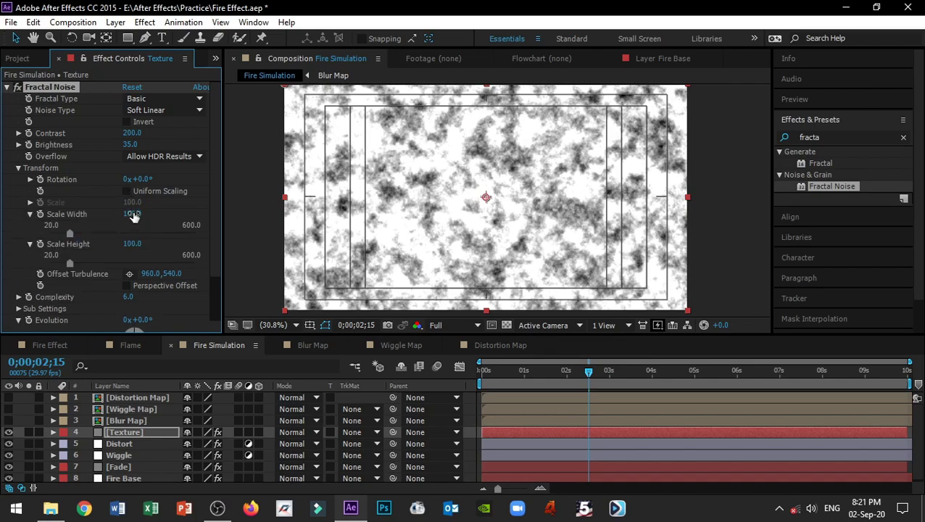
left_click(133, 216)
type("50")
key("Return")
left_click(132, 244)
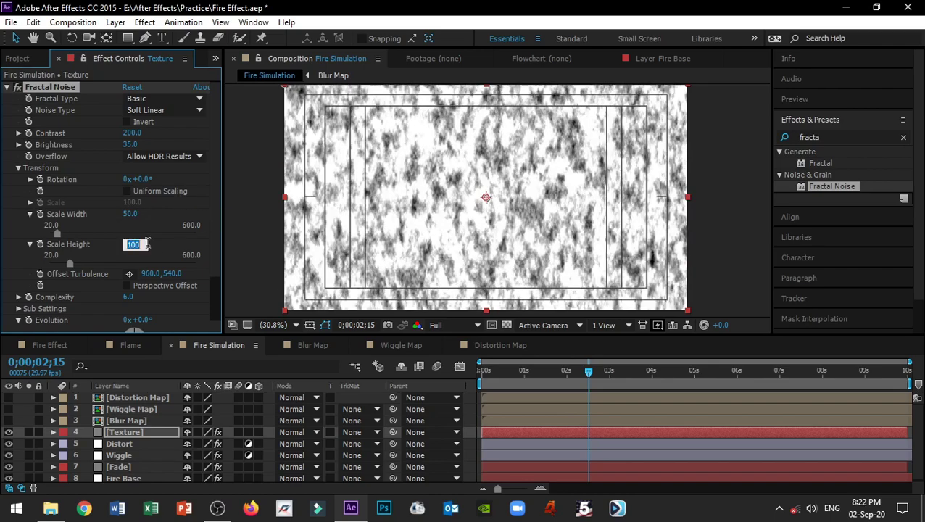
type("800")
key("Return")
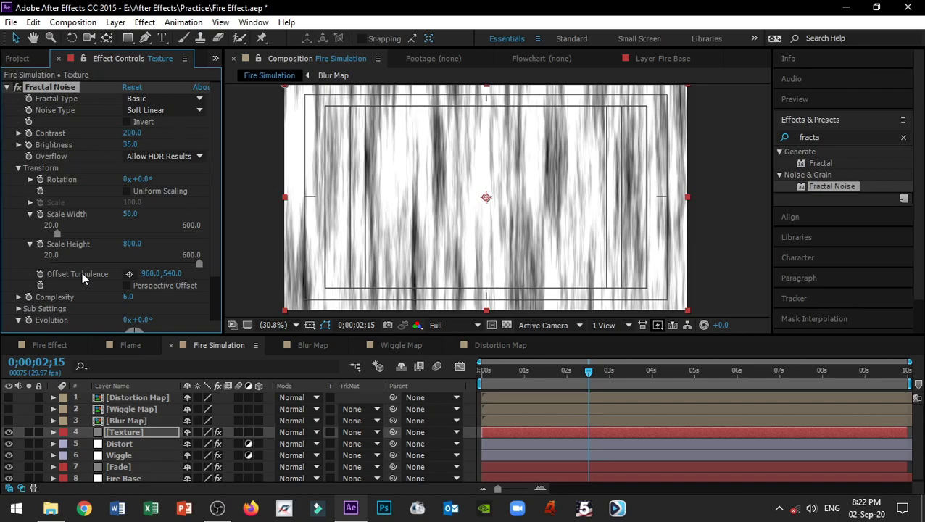
- Add the expression [0,time*-1500] to Fractal Noise's Offset Turbulence and collapse the effect's settings
left_click(40, 273, "alt")
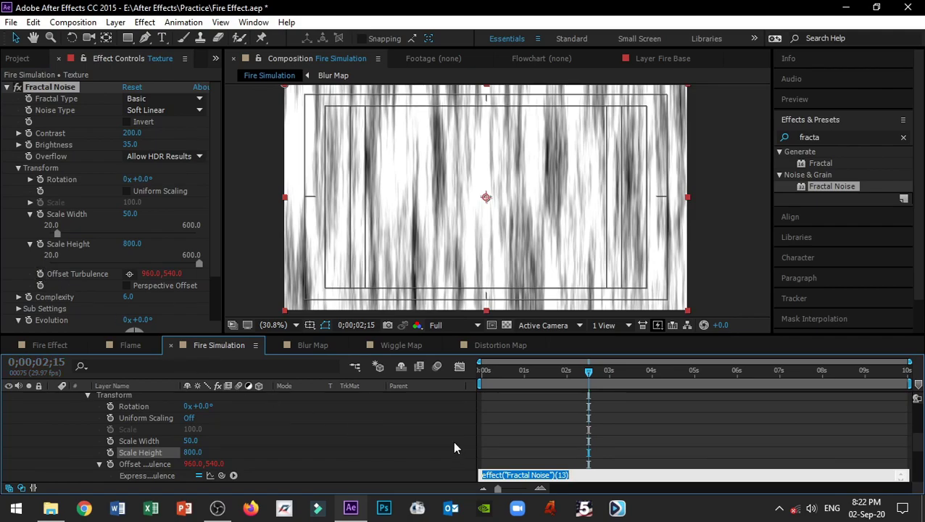
key("BackSpace")
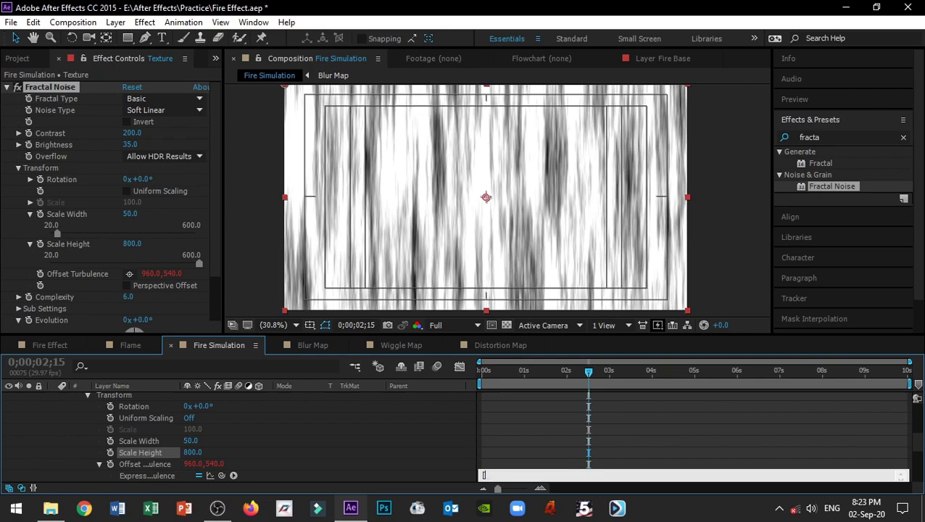
type("[0,time*-1500]")
left_click(525, 461)
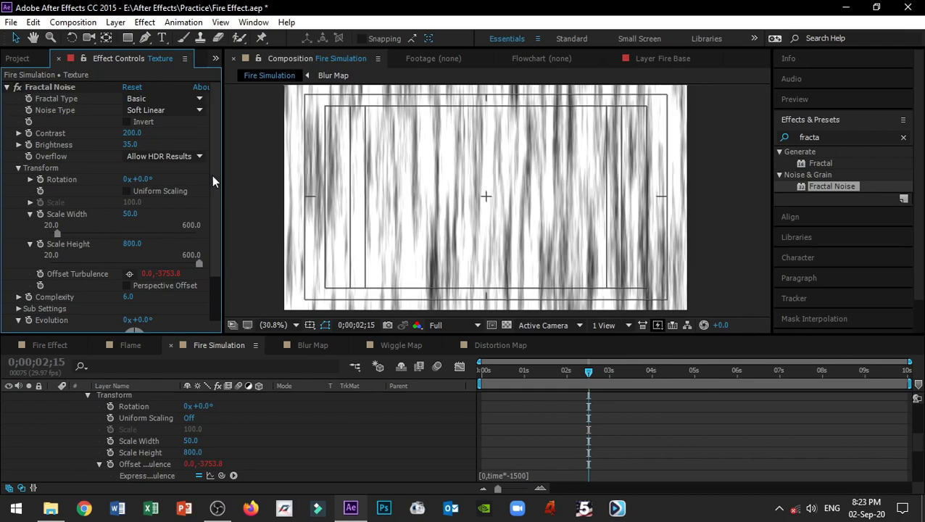
left_click(6, 87)
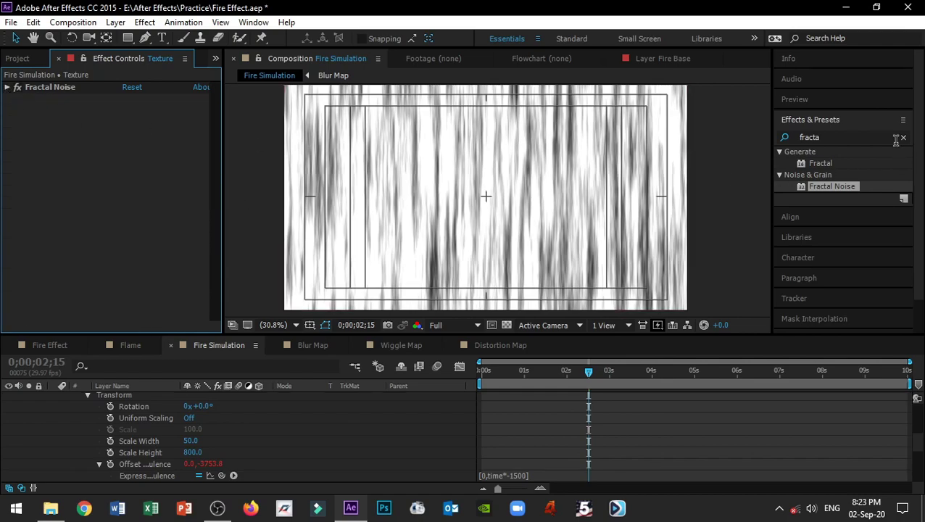
- Find the Fast Blur effect, apply it to the Texture layer and set its Blurriness to 6
left_click(904, 137)
type("f")
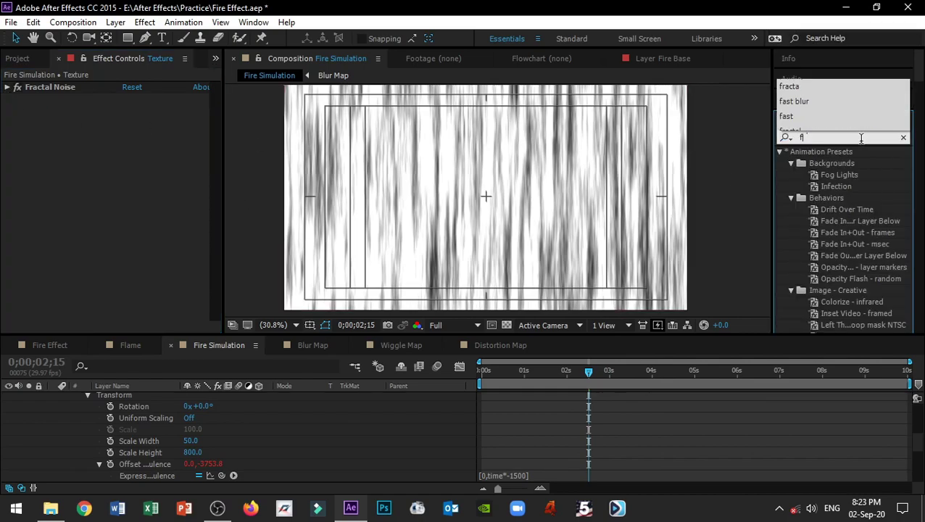
type("ast blu")
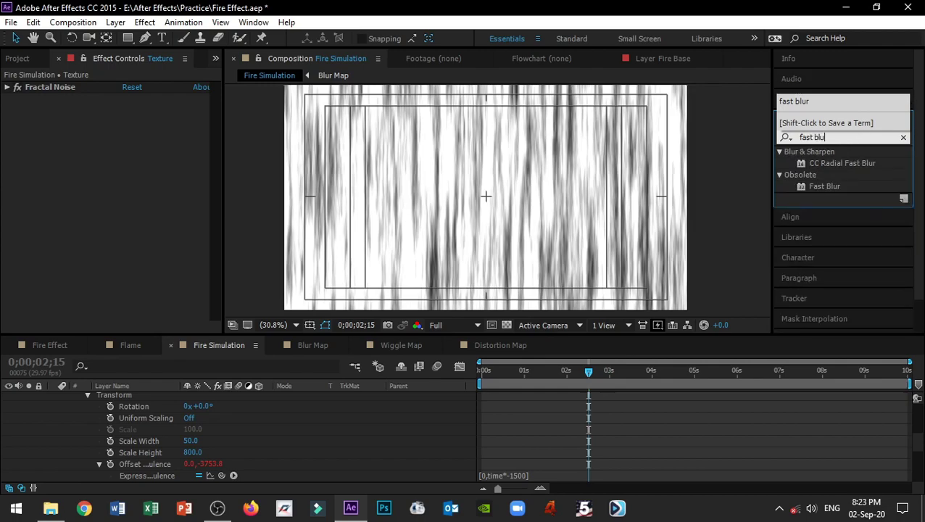
left_click_drag(820, 189, 156, 254)
left_click(135, 110)
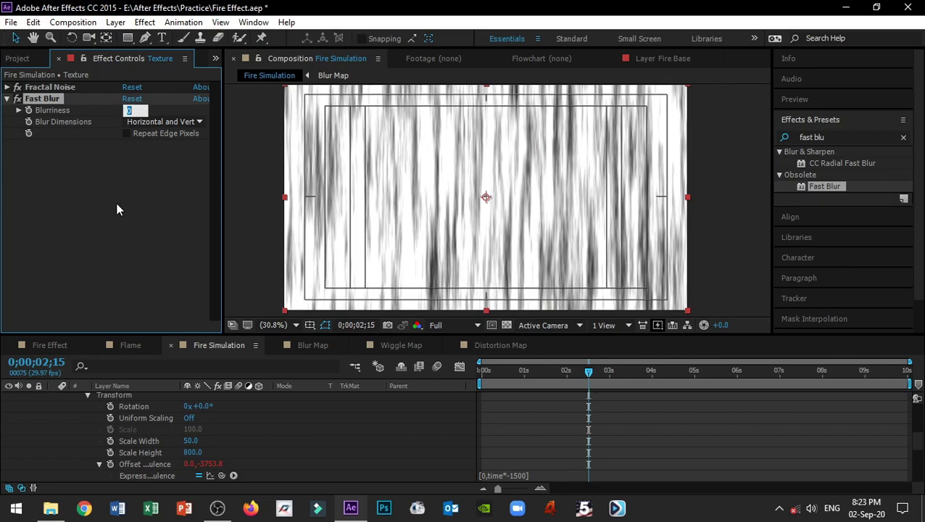
type("6")
key("Return")
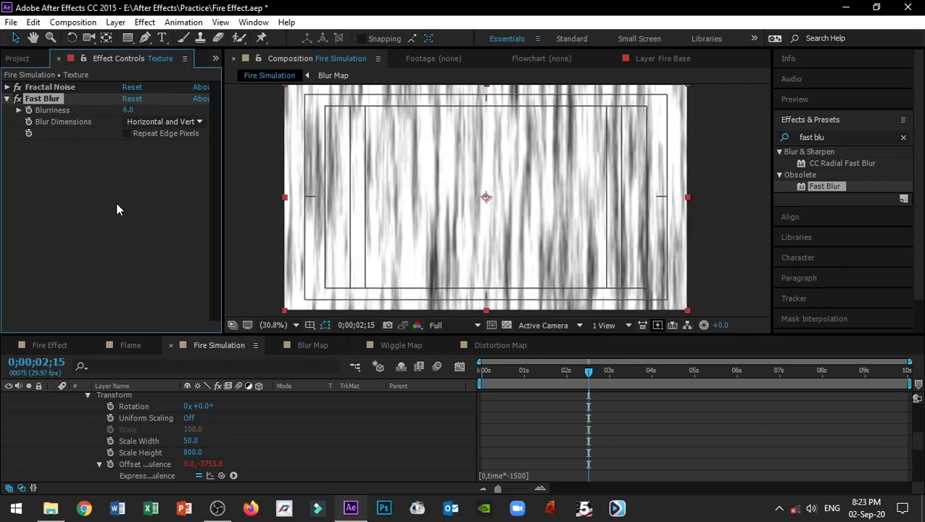
- Find the Turbulent Displace effect and apply it to the Texture layer below Fast Blur
key("ctrl+5")
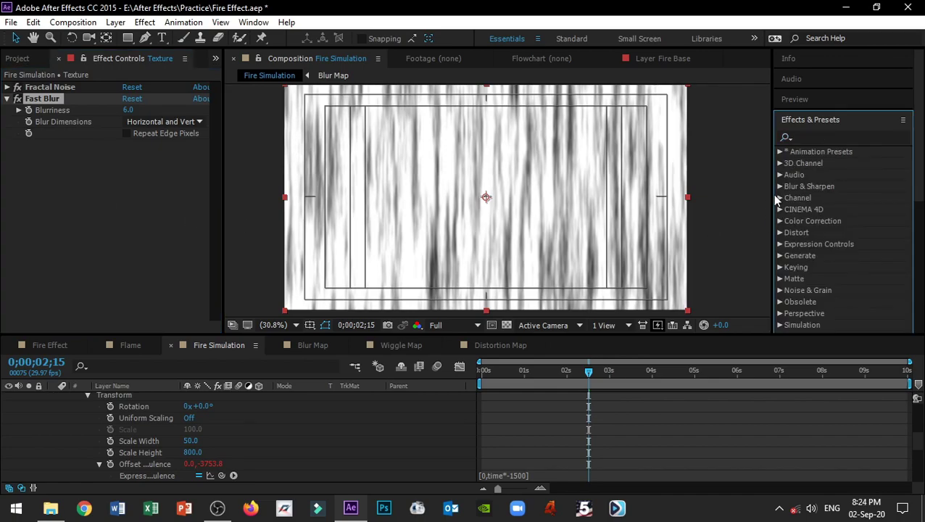
left_click(822, 138)
type("tur")
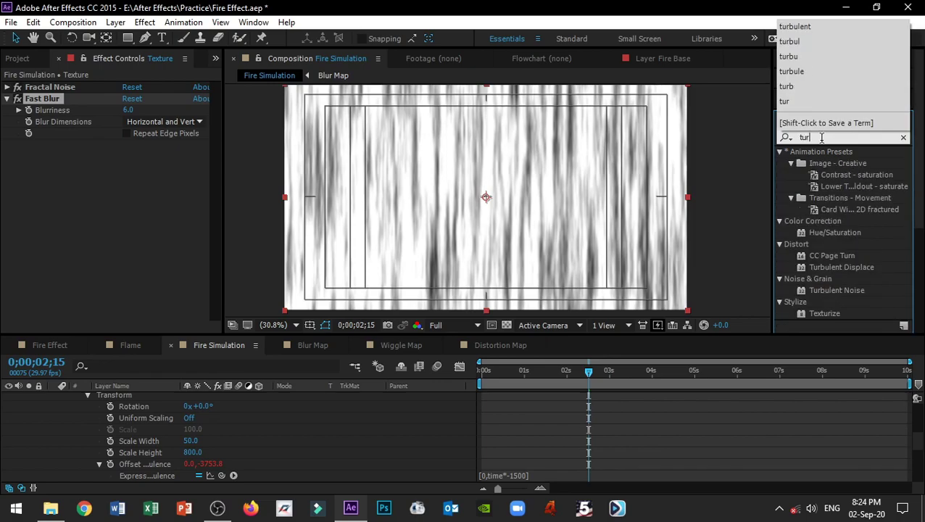
type("bu")
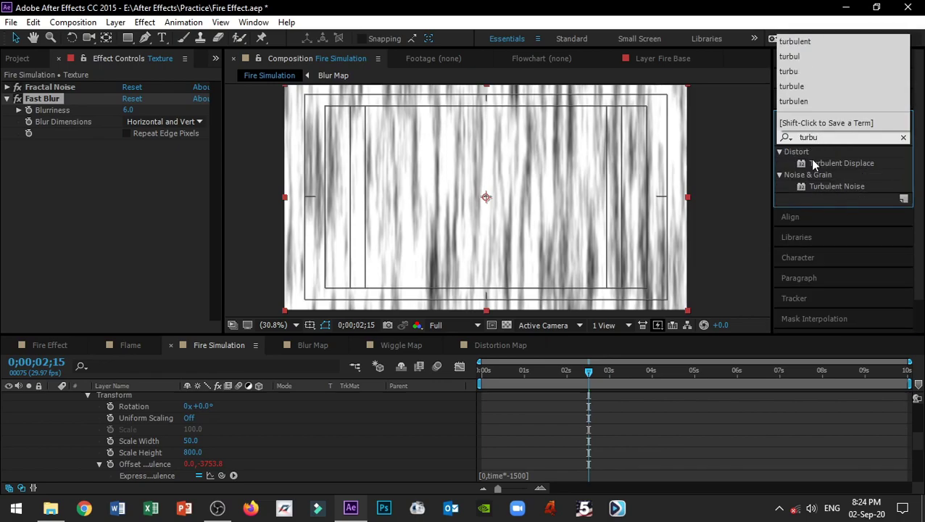
left_click_drag(818, 163, 113, 215)
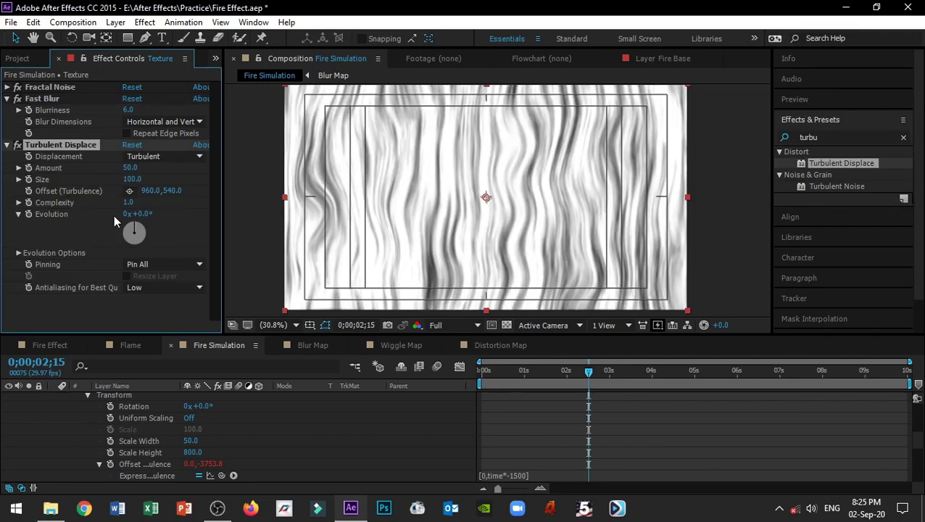
- Set the Texture layer's Turbulent Displace to Amount 15, Size 25 and Complexity 3
left_click(134, 168)
type("15")
key("Return")
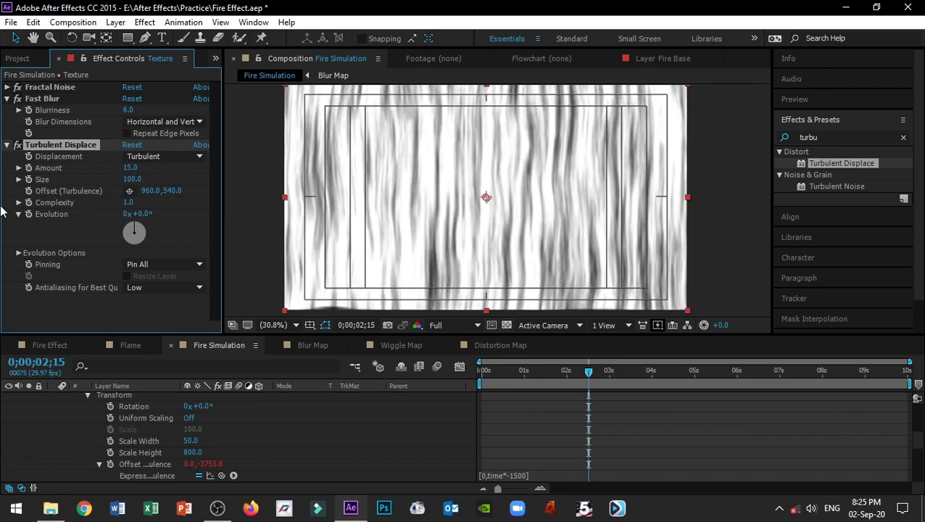
left_click(132, 180)
type("25")
key("Return")
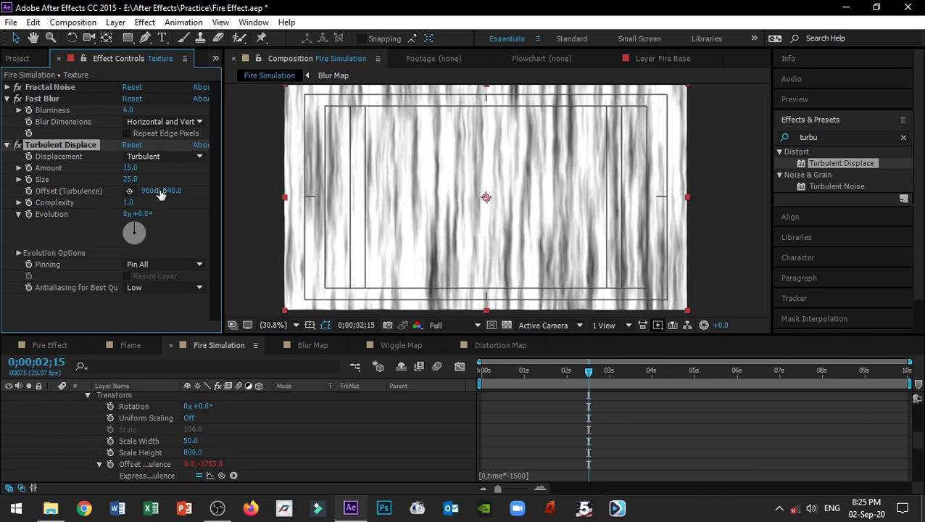
left_click(128, 203)
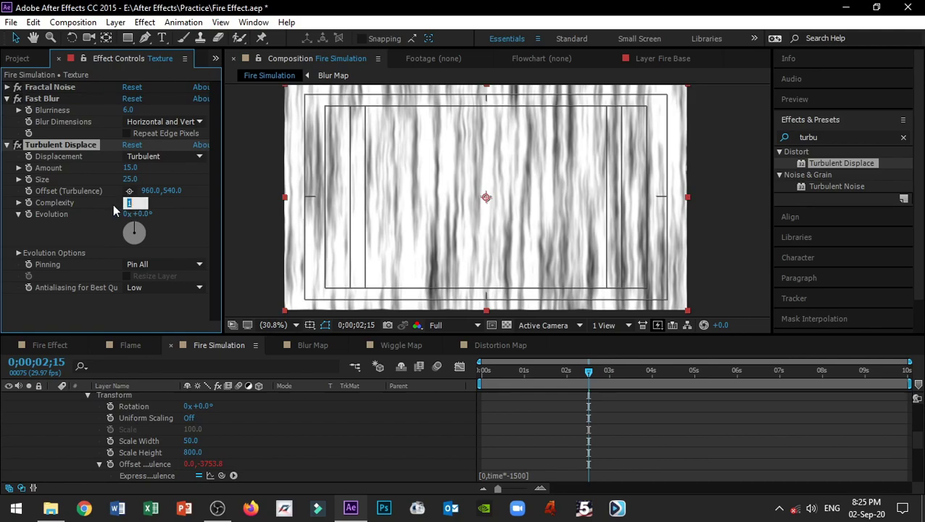
type("3")
key("Return")
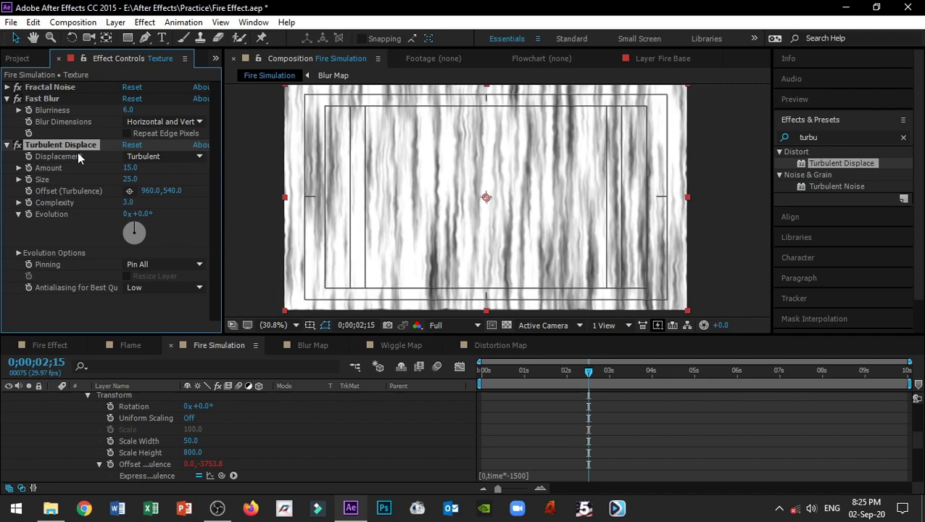
- Add the expression [0,time*-1500] to Turbulent Displace's Offset (Turbulence) and collapse the Texture layer's properties
left_click(30, 191, "alt")
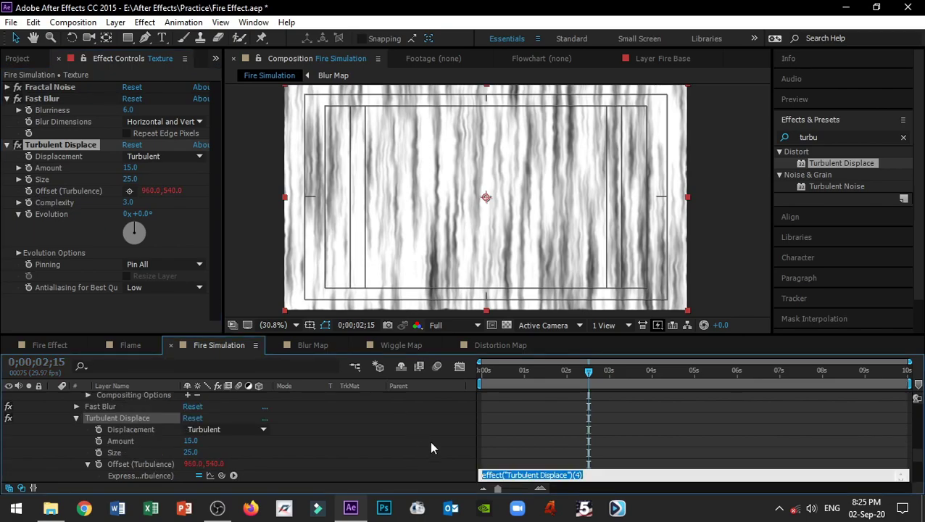
key("BackSpace")
type("[0,")
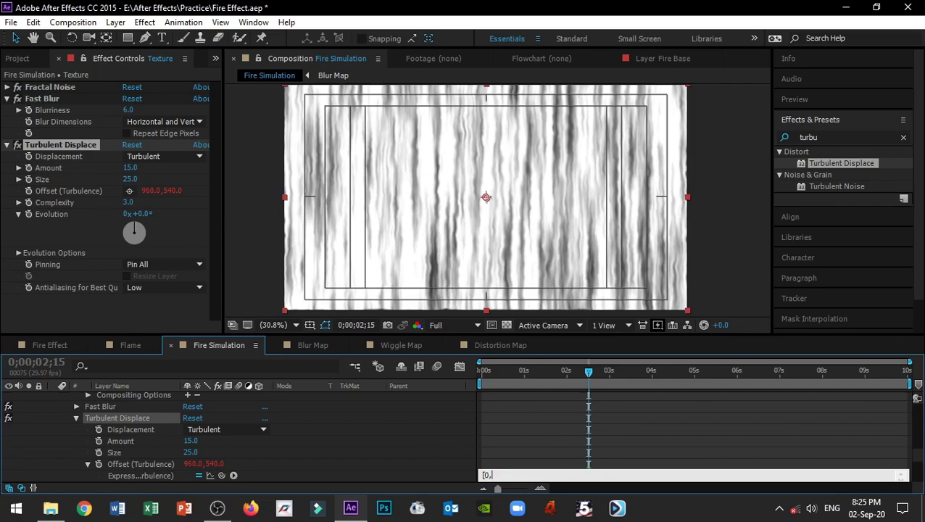
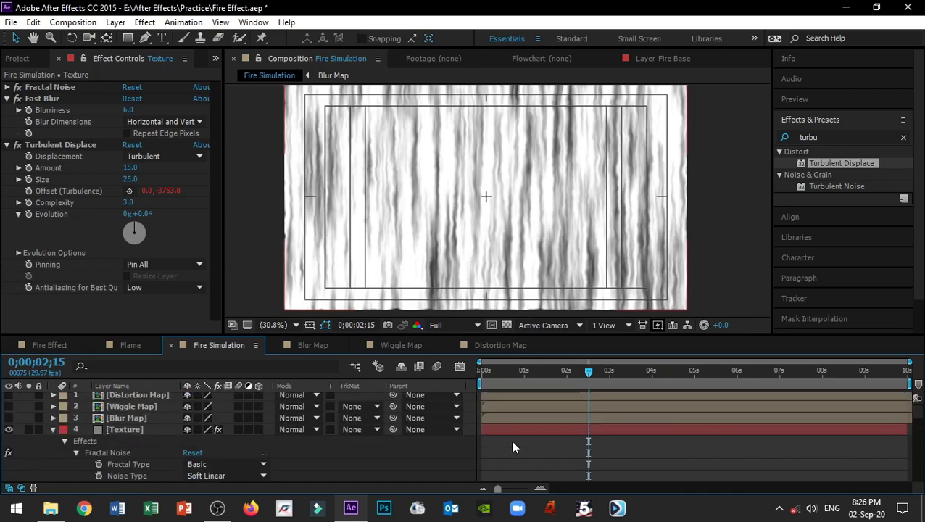
left_click(52, 429)
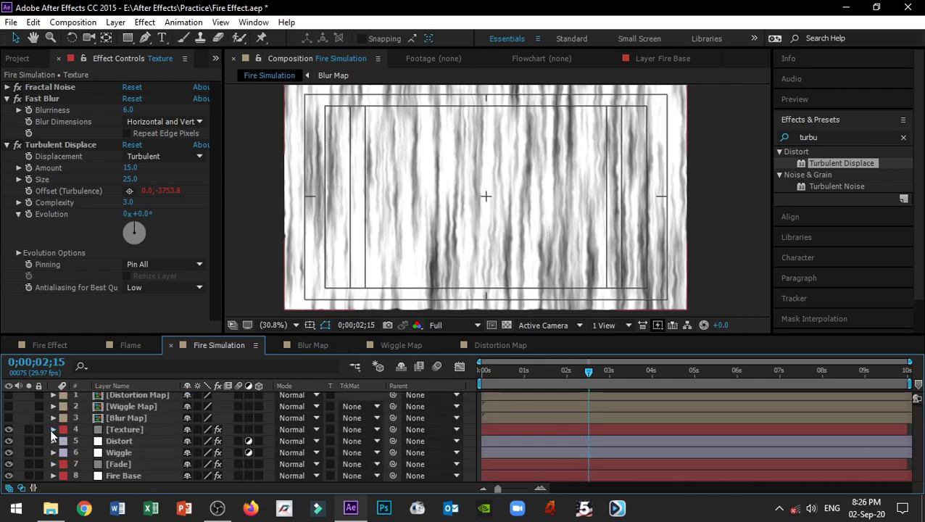
- Set the Texture layer's blending mode to Multiply
left_click(129, 428)
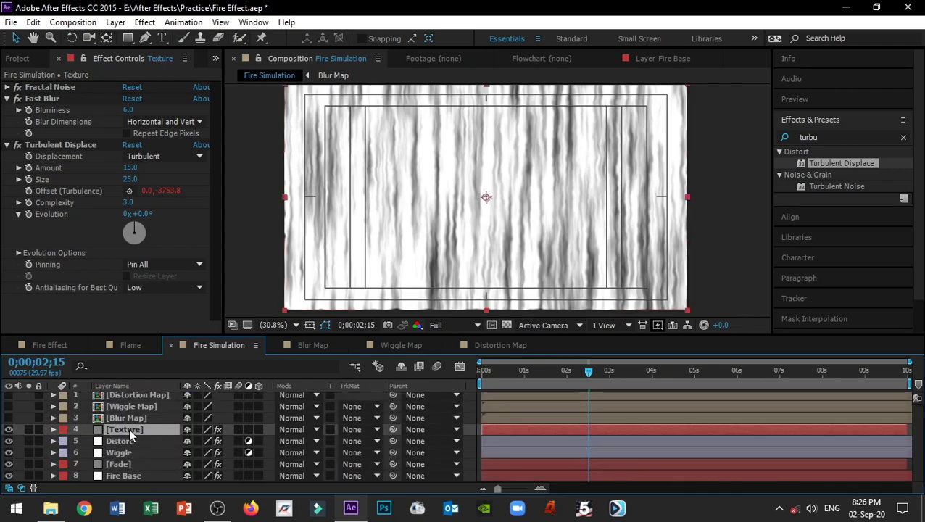
left_click(296, 431)
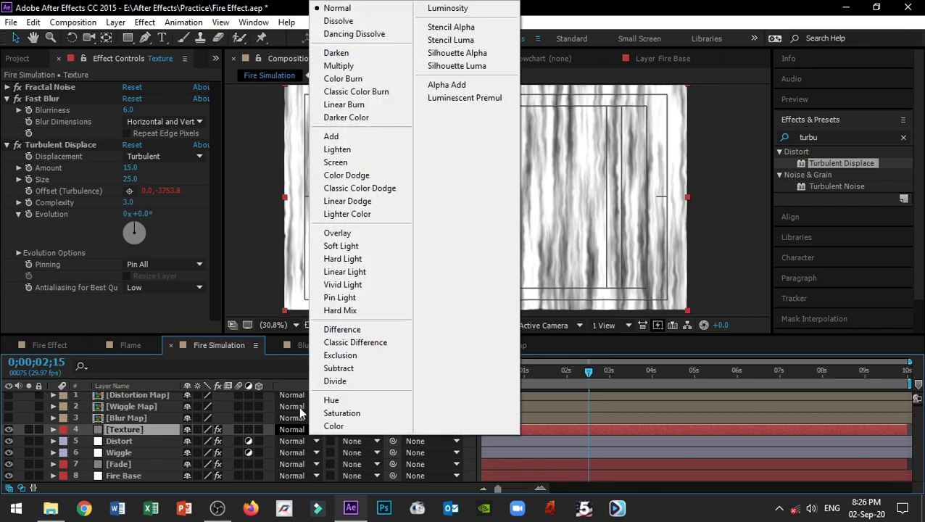
left_click(356, 66)
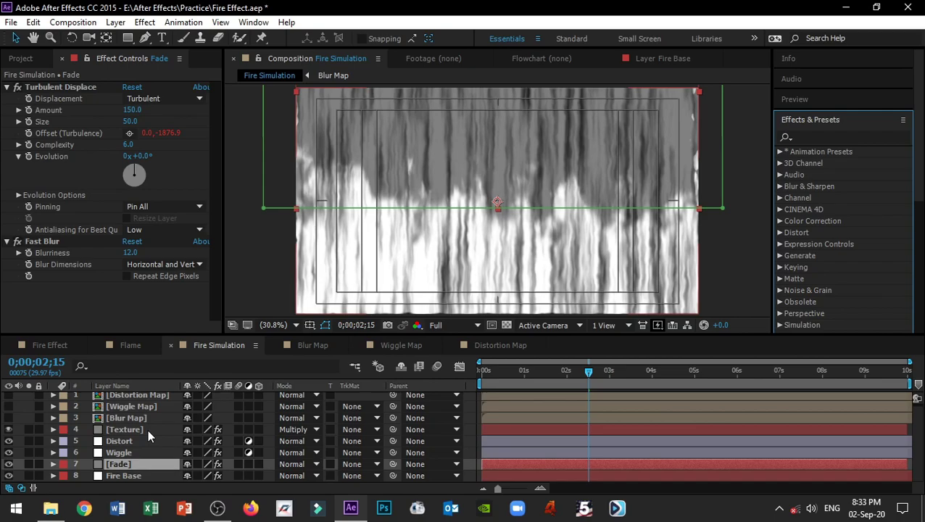
- Change the Fade layer's solid color to black (000000) in its solid settings
left_click(132, 472)
left_click(137, 462)
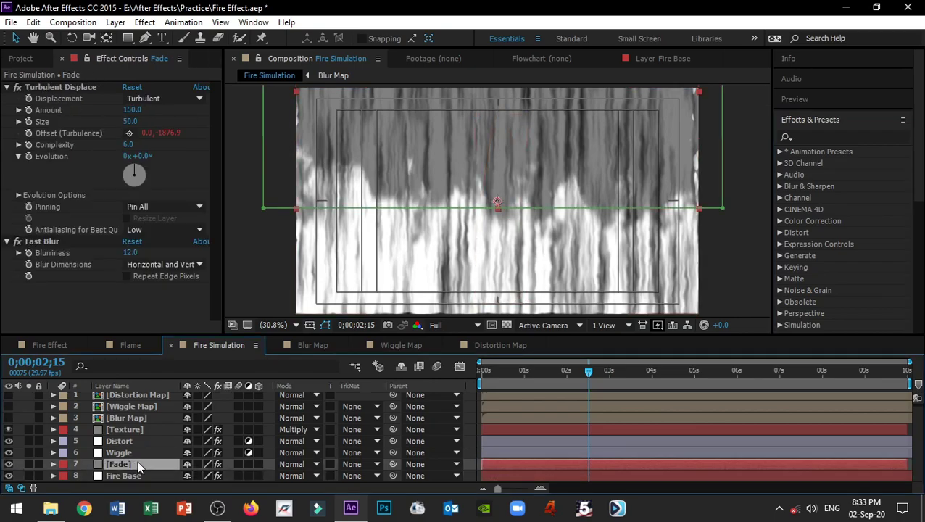
key("ctrl+shift+y")
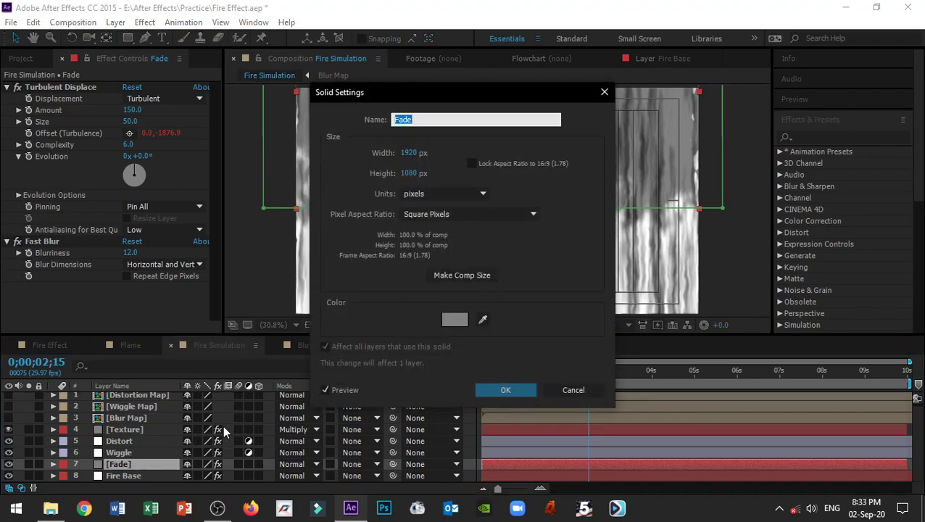
left_click(455, 322)
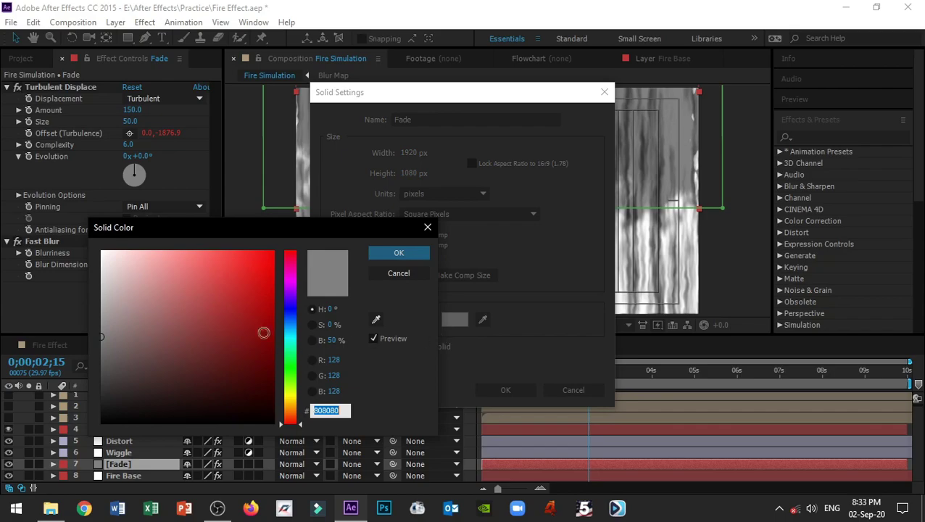
left_click(260, 412)
left_click_drag(260, 415, 279, 424)
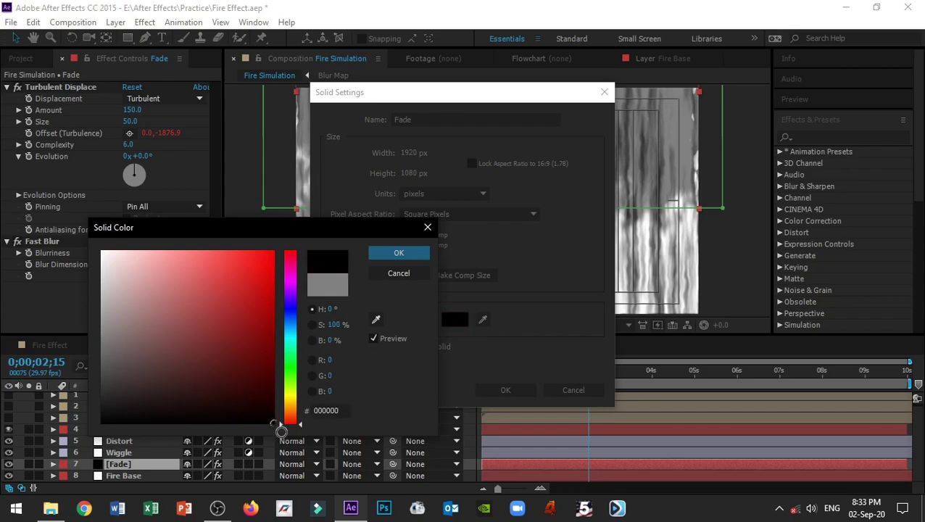
left_click(399, 252)
left_click(500, 390)
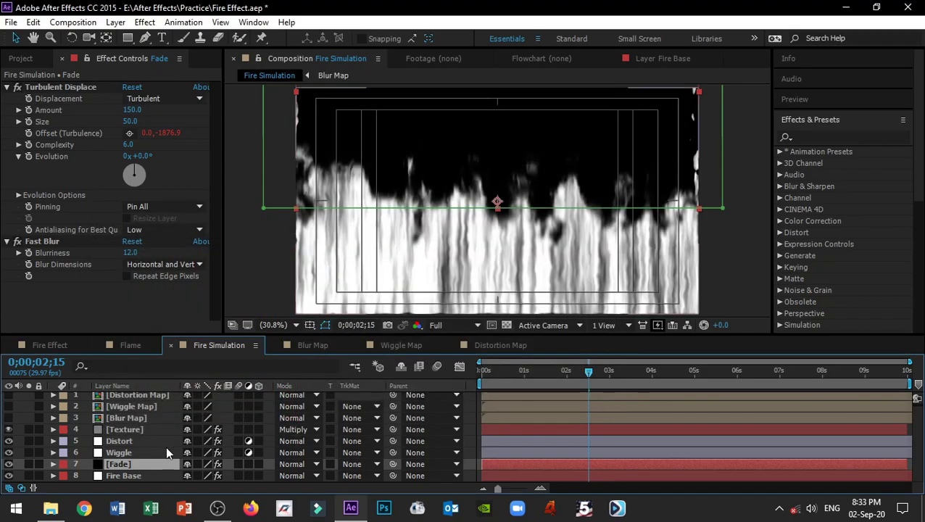
- Change the Texture layer's solid color to black (000000) in its solid settings
left_click(120, 431)
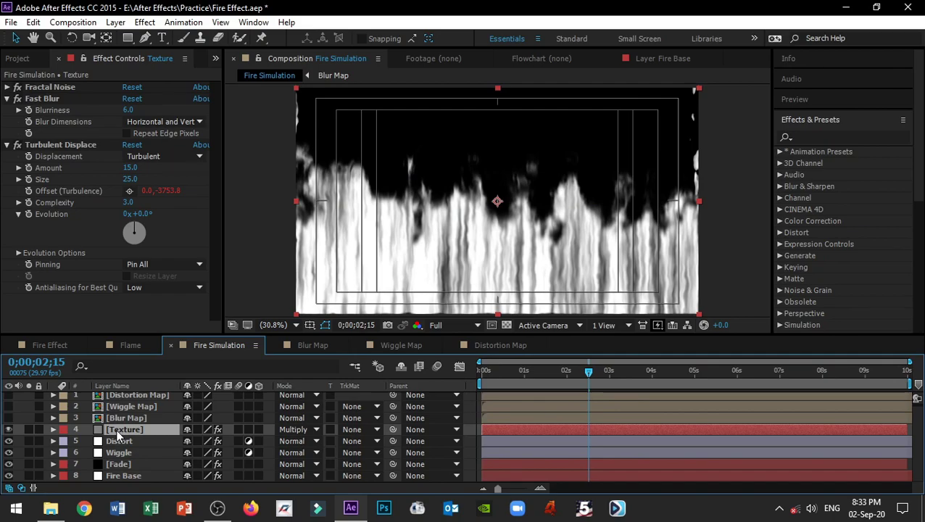
key("ctrl+shift+y")
left_click(455, 322)
left_click_drag(254, 411, 281, 427)
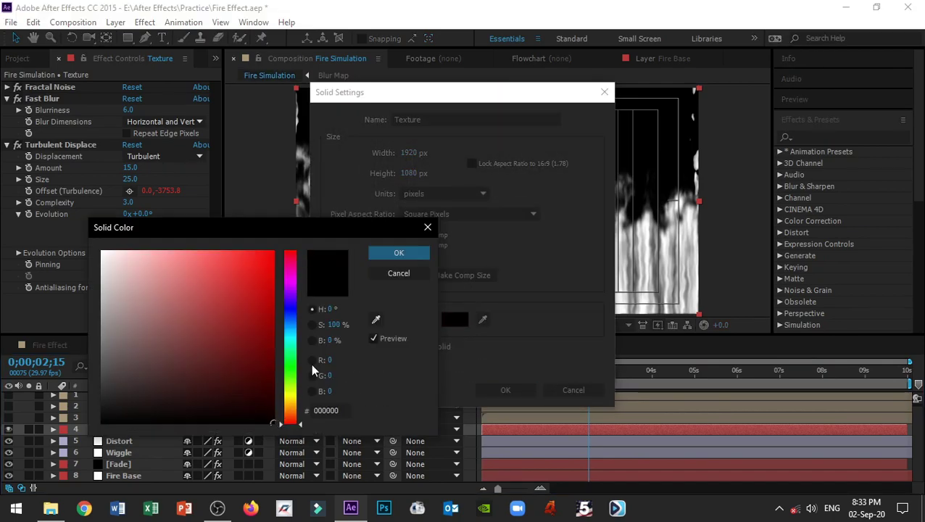
left_click(421, 253)
left_click(492, 390)
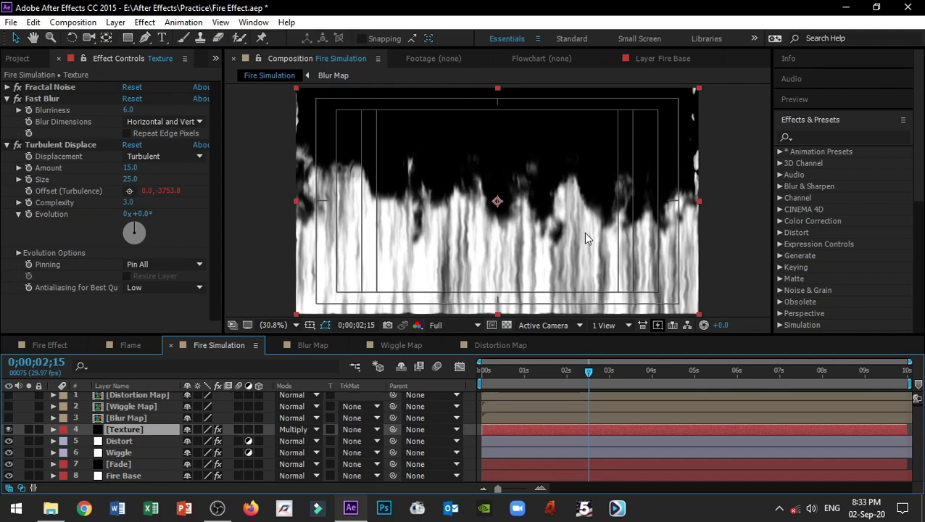
- Add an adjustment layer named Solid directly below the Texture layer in the Fire Simulation composition
key("F2")
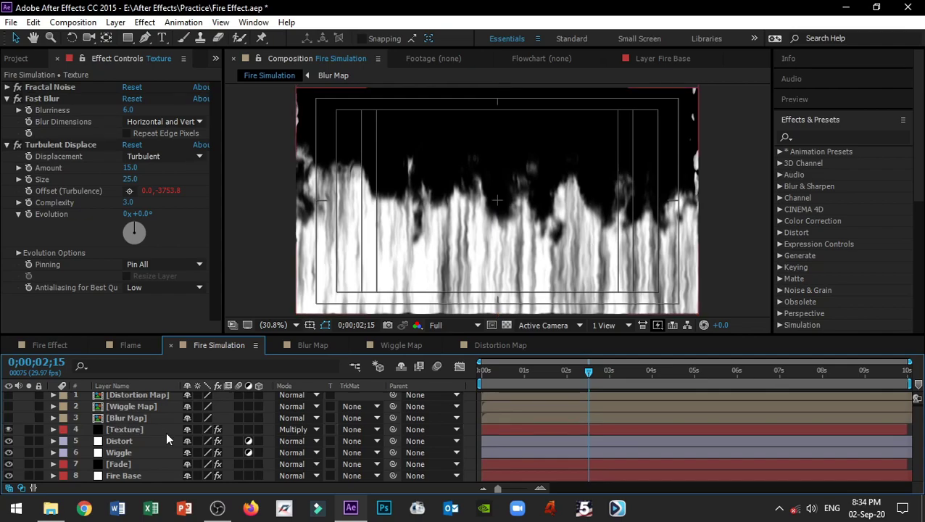
key("ctrl+alt+y")
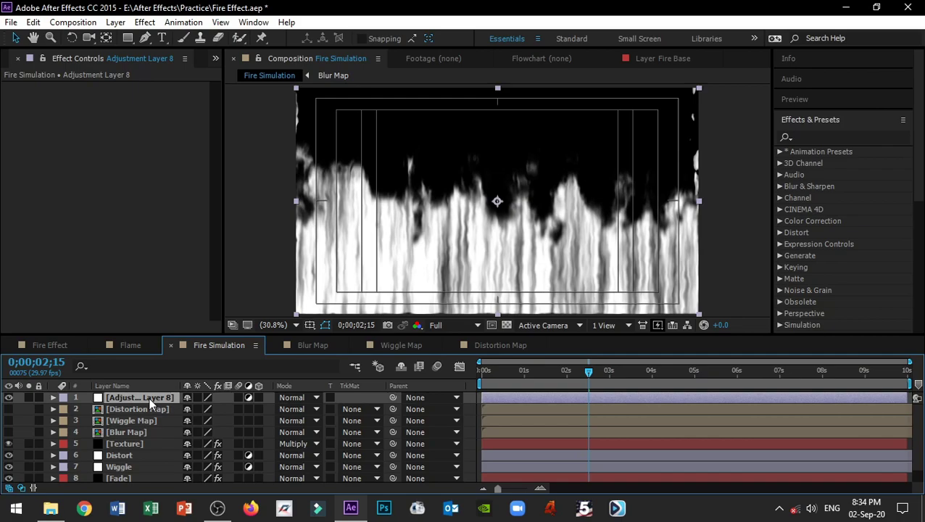
left_click_drag(149, 397, 151, 454)
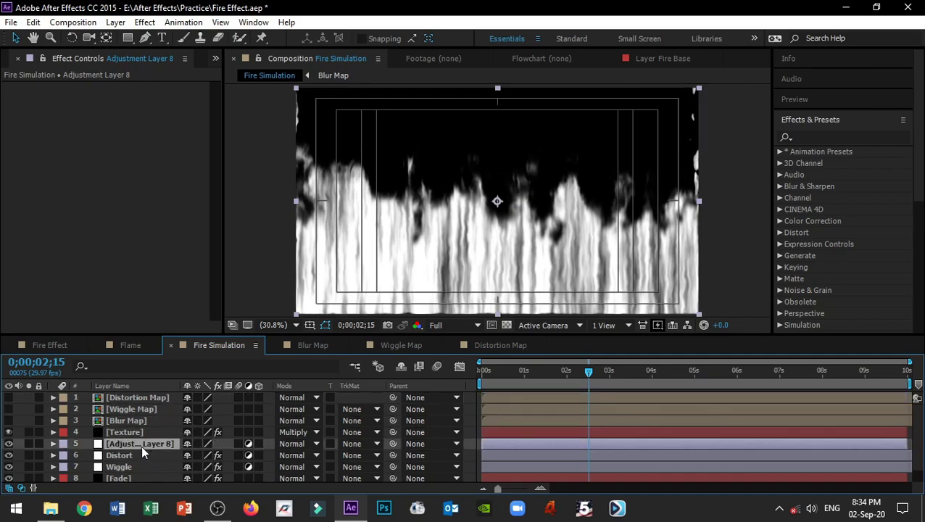
key("Return")
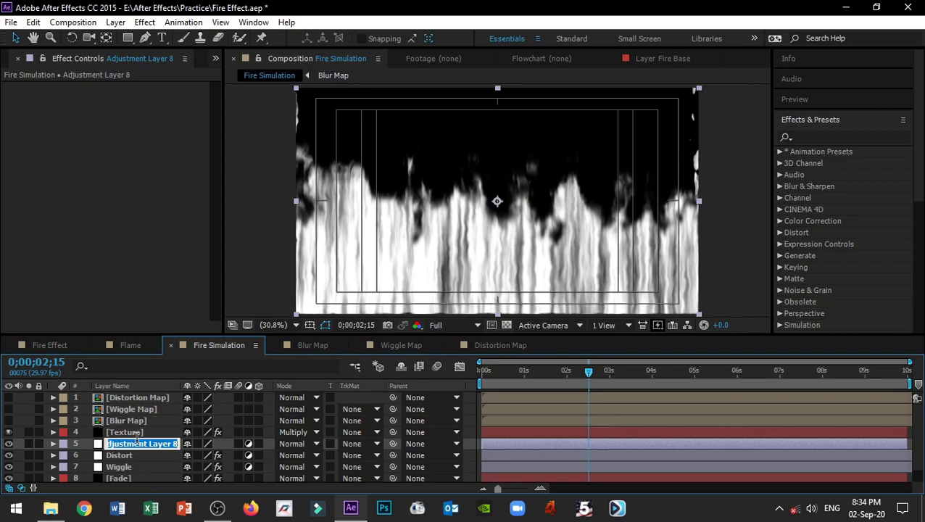
type("Solid")
key("Return")
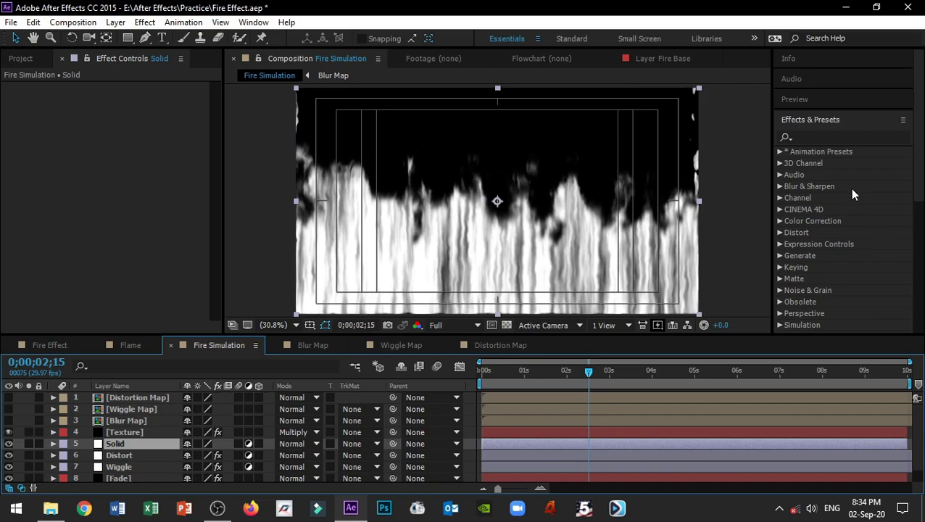
- Find the Solid Composite effect and apply it to the Solid adjustment layer
left_click(837, 137)
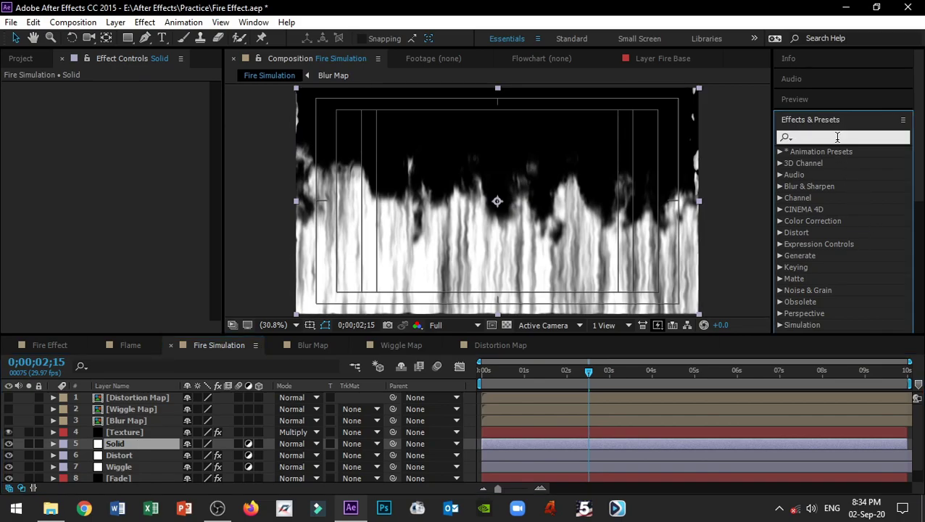
type("solid")
left_click(837, 163)
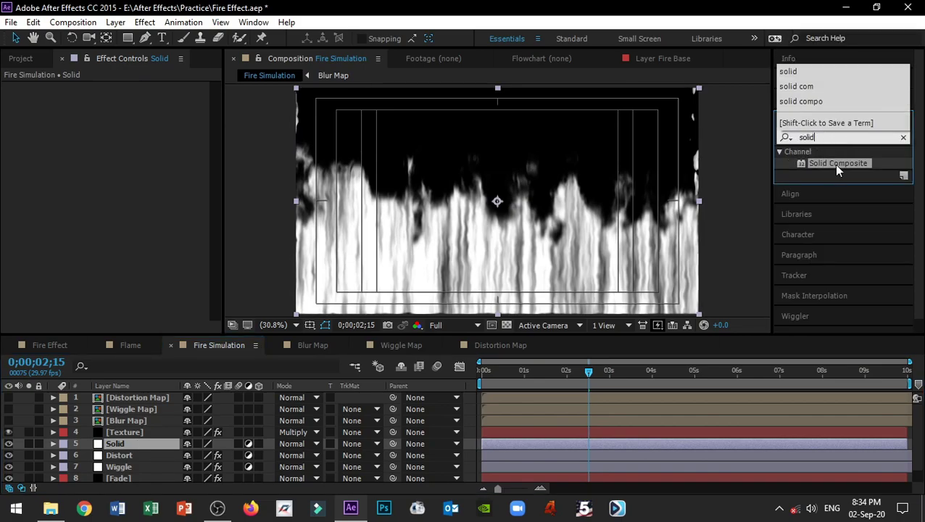
left_click_drag(838, 168, 149, 445)
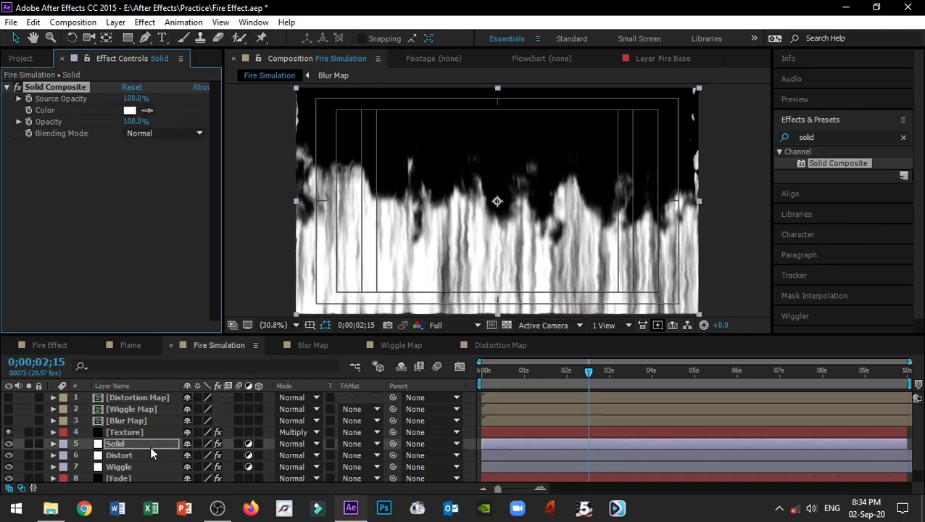
- Set the Solid Composite effect's color to black (000000)
left_click(129, 112)
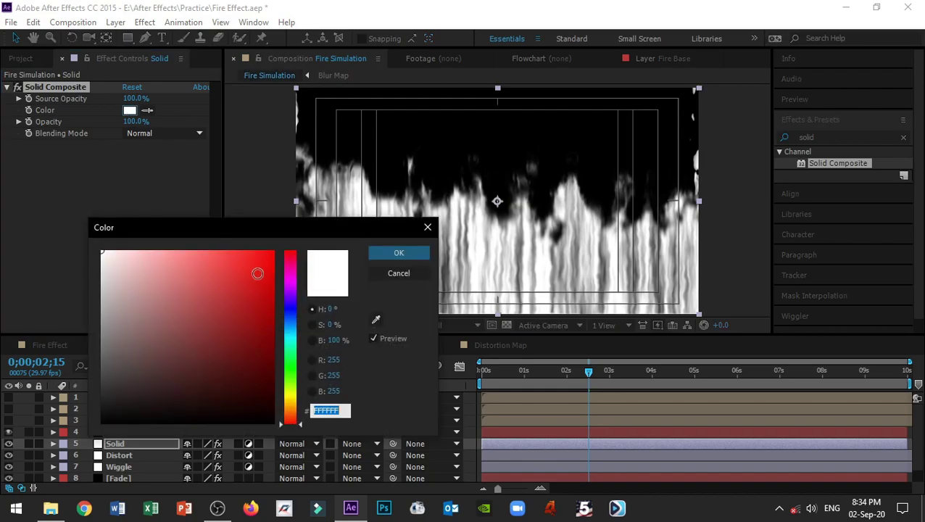
left_click(247, 396)
left_click_drag(248, 396, 283, 444)
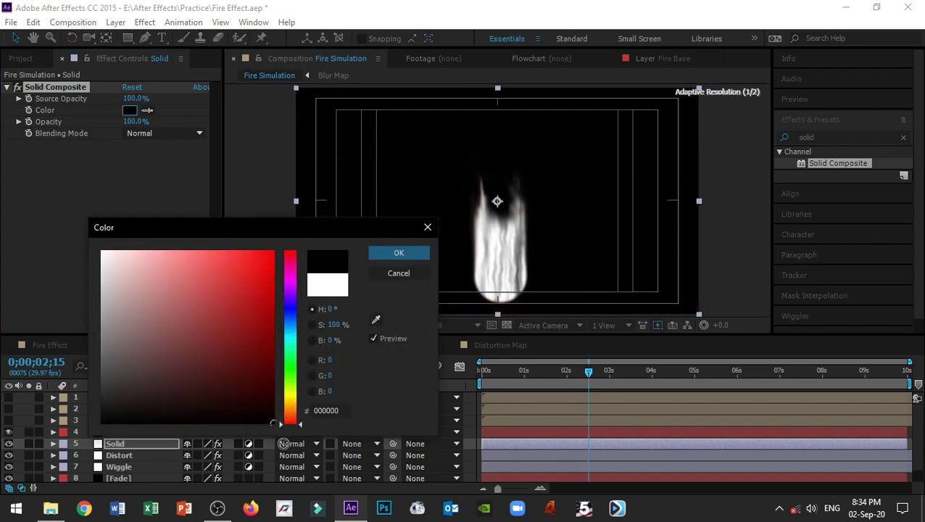
left_click(398, 253)
- At 0;00;03;04, raise the lower edge of the Fade layer's mask to uncover more of the flame, and check another frame
left_click(609, 432)
left_click(610, 373)
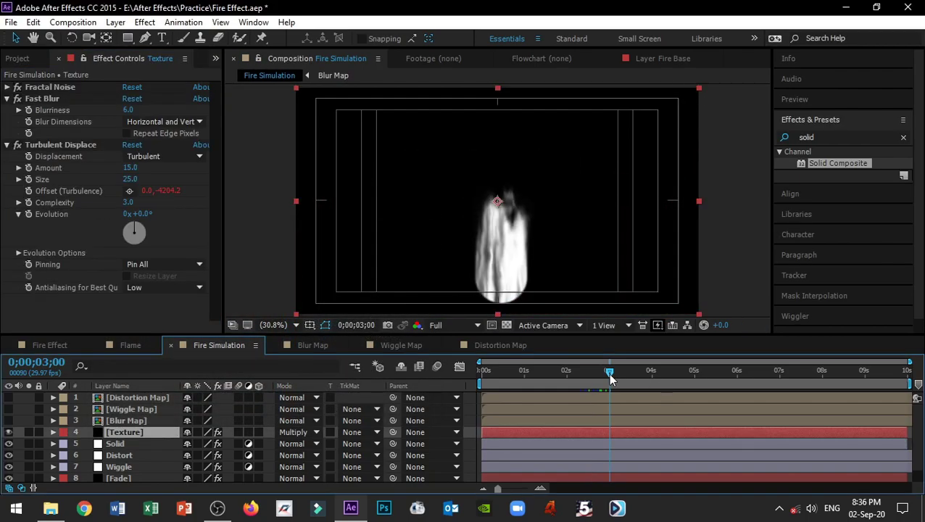
key("Page_Down")
key("Page_Down")
key("Page_Down")
key("Page_Down")
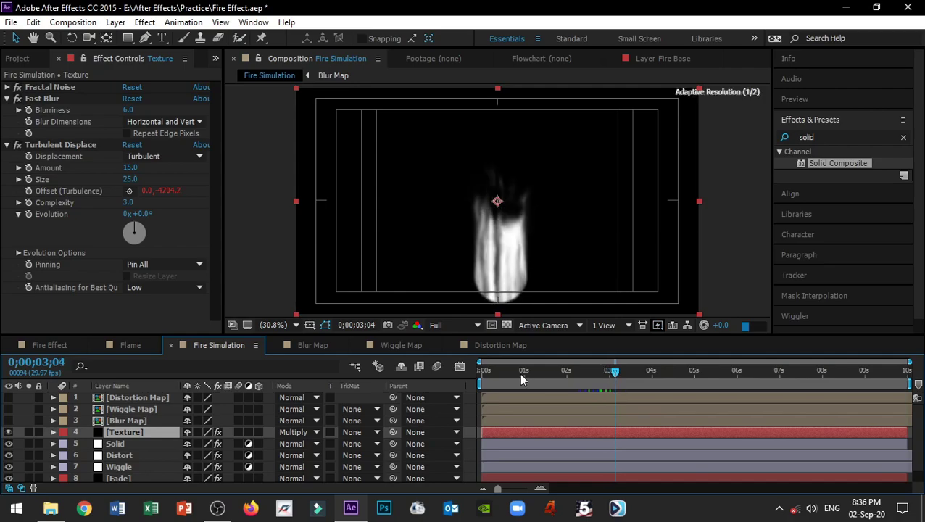
left_click(141, 479)
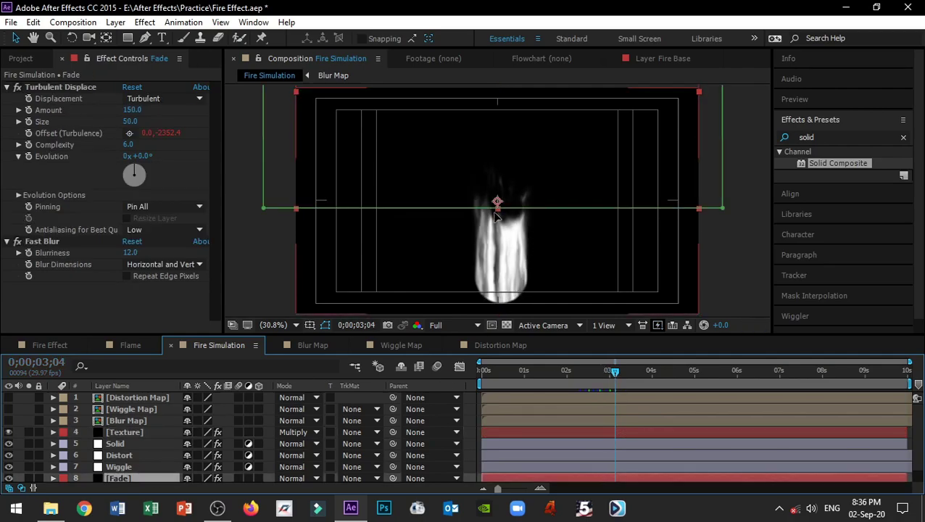
left_click_drag(499, 211, 502, 145)
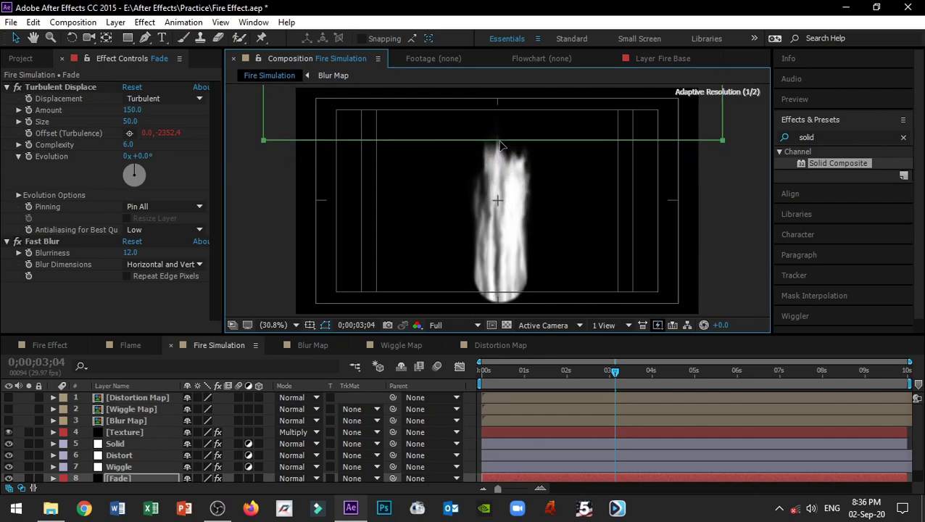
left_click_drag(615, 371, 588, 368)
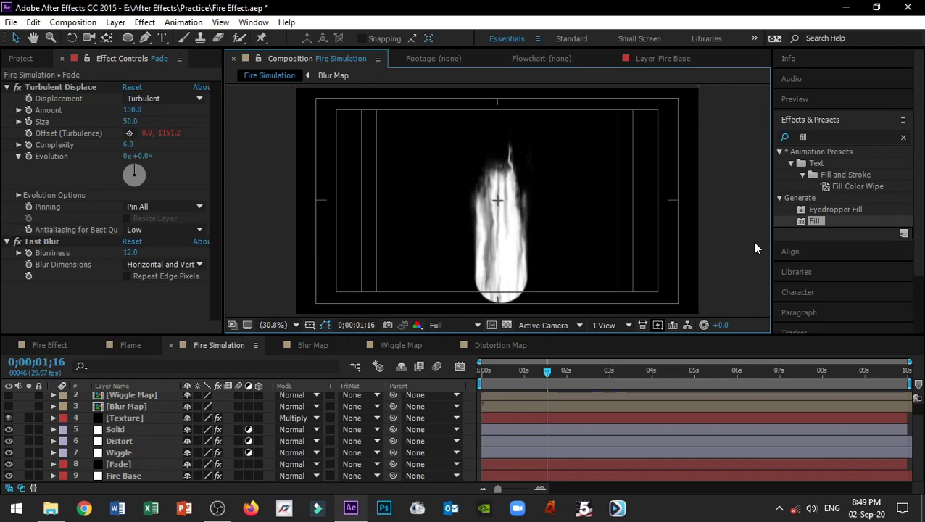
- Create a black 1920 x 1080 solid named Ball and place it between the Fade and Fire Base layers
left_click(155, 491)
key("ctrl+y")
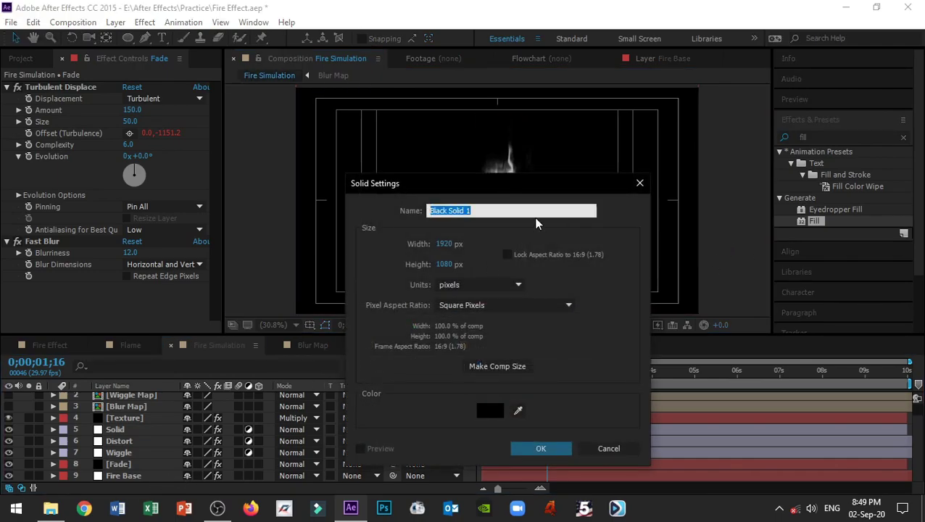
type("Ball")
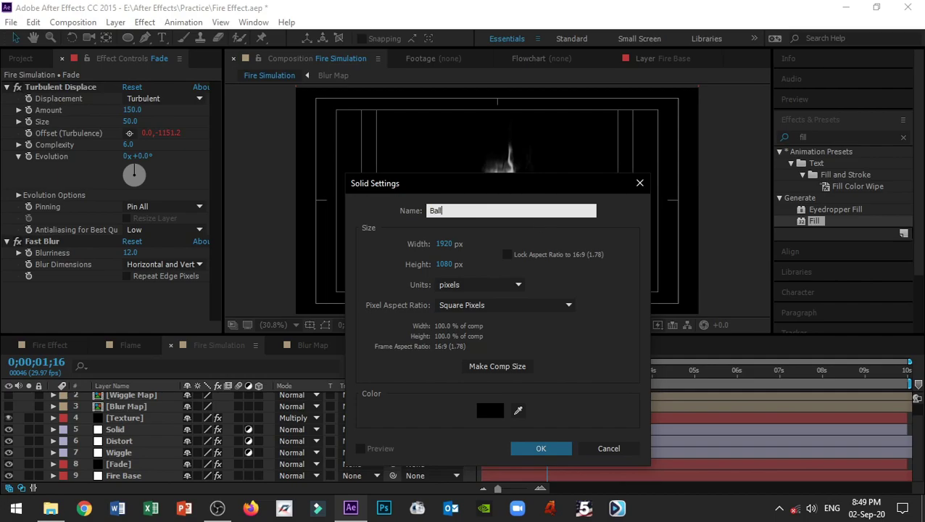
left_click(541, 449)
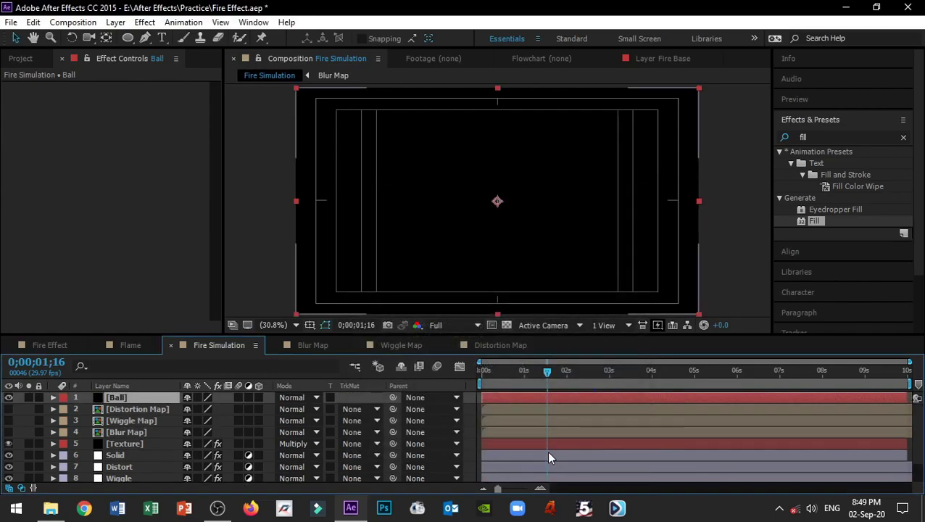
left_click_drag(122, 397, 129, 468)
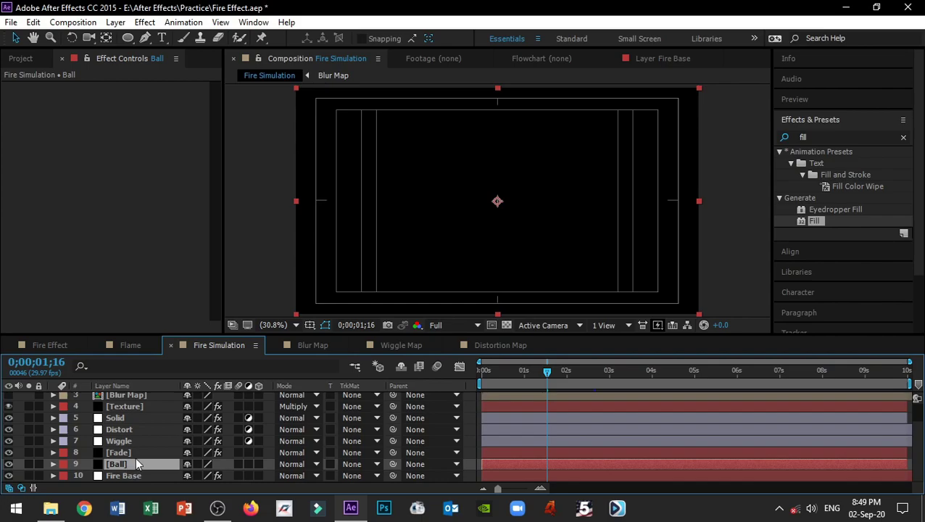
- Draw a circular mask on the Ball layer and move the ball into the rounded base of the flame
left_click(128, 38)
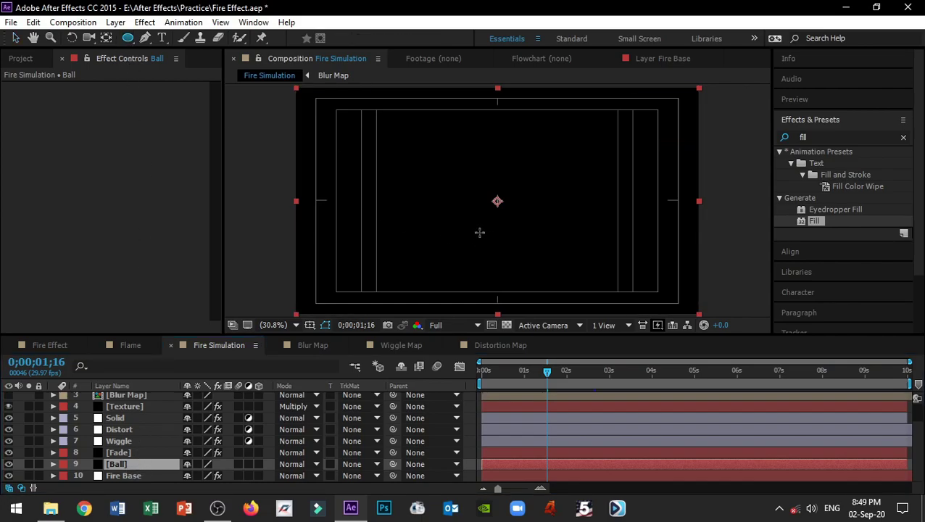
mouse_move(477, 232)
left_mouse_down()
mouse_move(516, 276)
mouse_move(501, 248)
left_mouse_up()
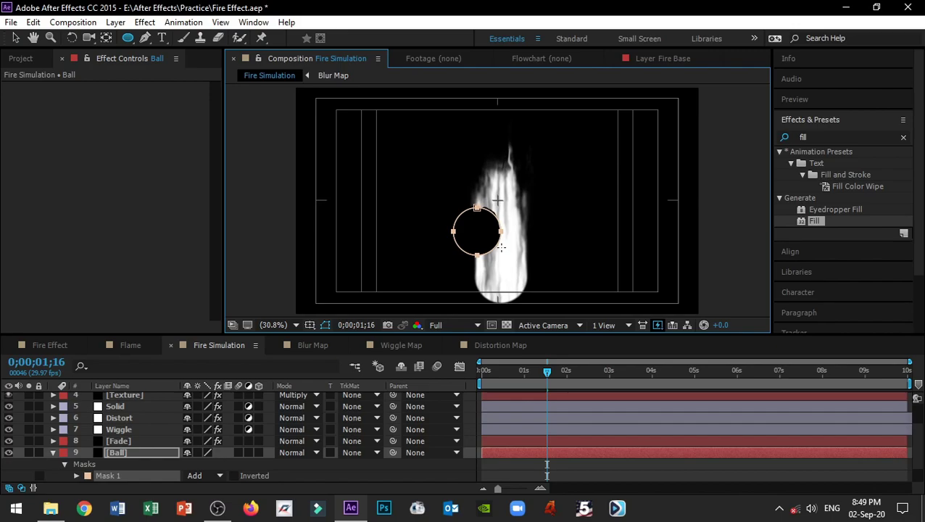
left_click(16, 37)
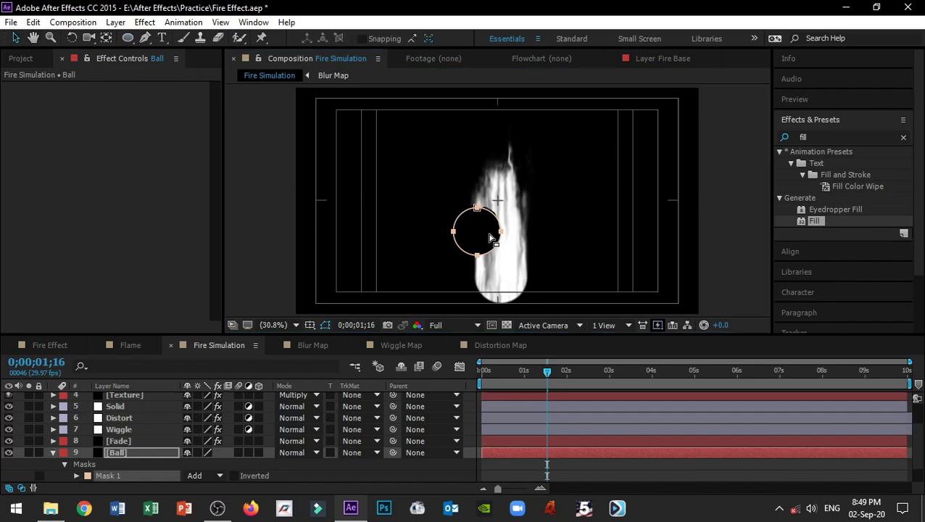
left_click_drag(491, 238, 507, 274)
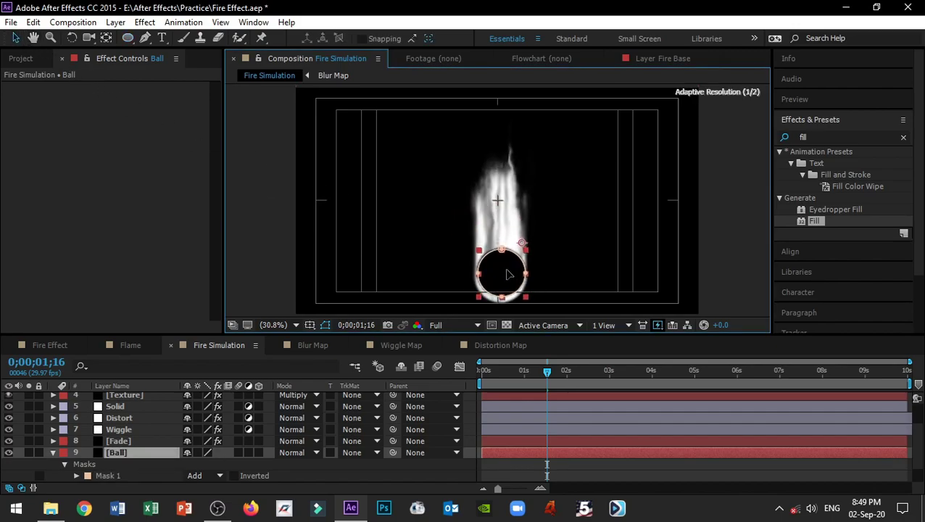
- Set the Mask Feather of the Ball layer's Mask 1 to 15 pixels
scroll(506, 271, "up", 4)
left_click_drag(579, 254, 557, 220)
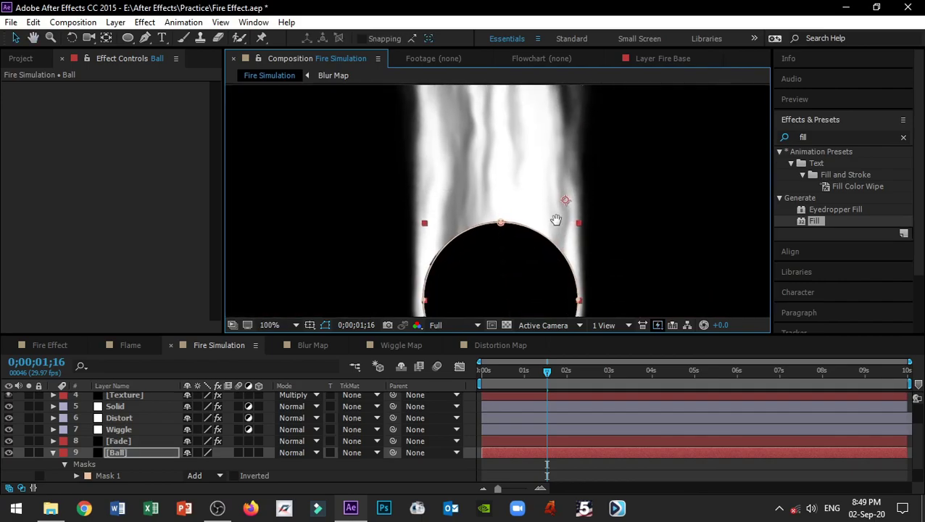
scroll(544, 206, "down", 3)
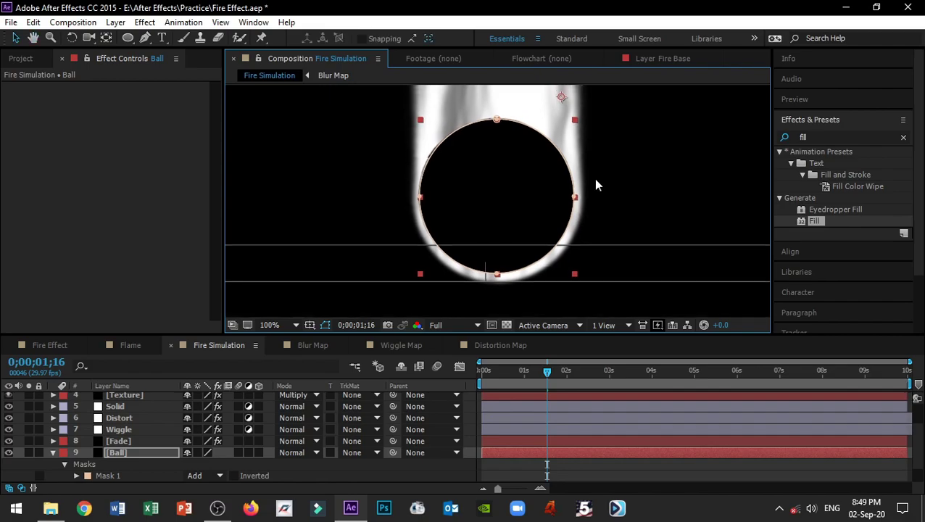
scroll(593, 178, "down", 2)
left_click_drag(591, 179, 572, 219)
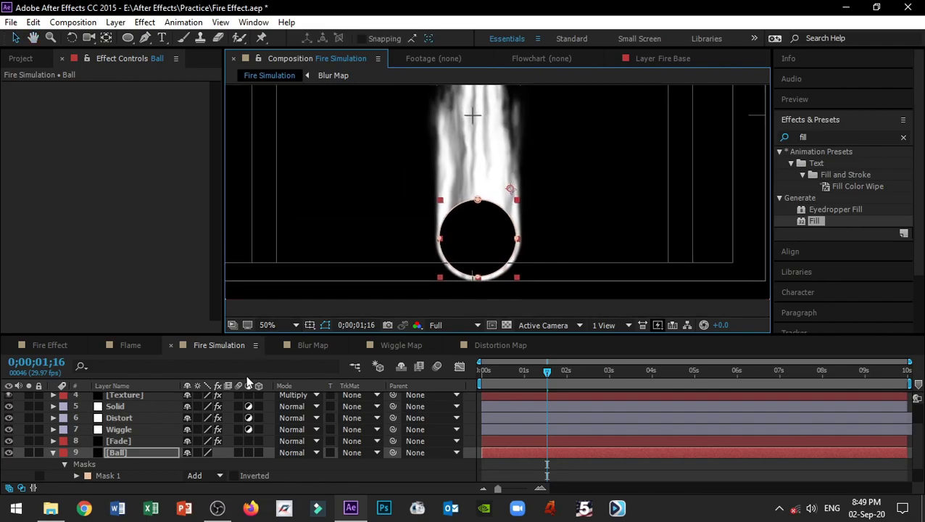
scroll(151, 453, "down", 2)
left_click(132, 429)
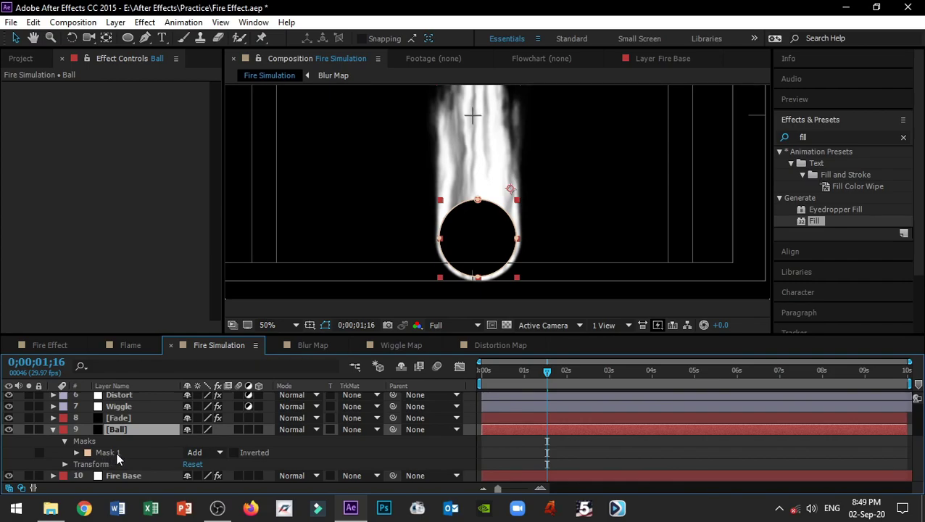
left_click(76, 453)
left_click(202, 453)
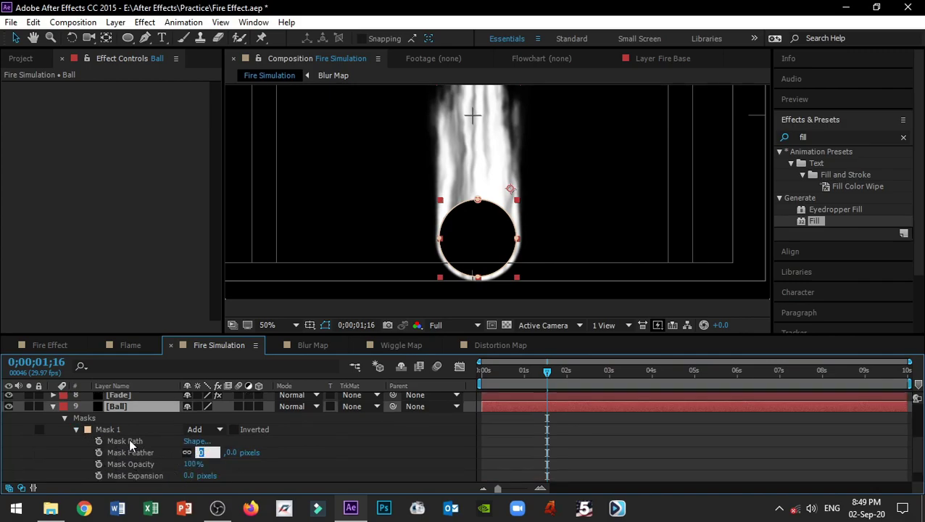
type("15")
key("Return")
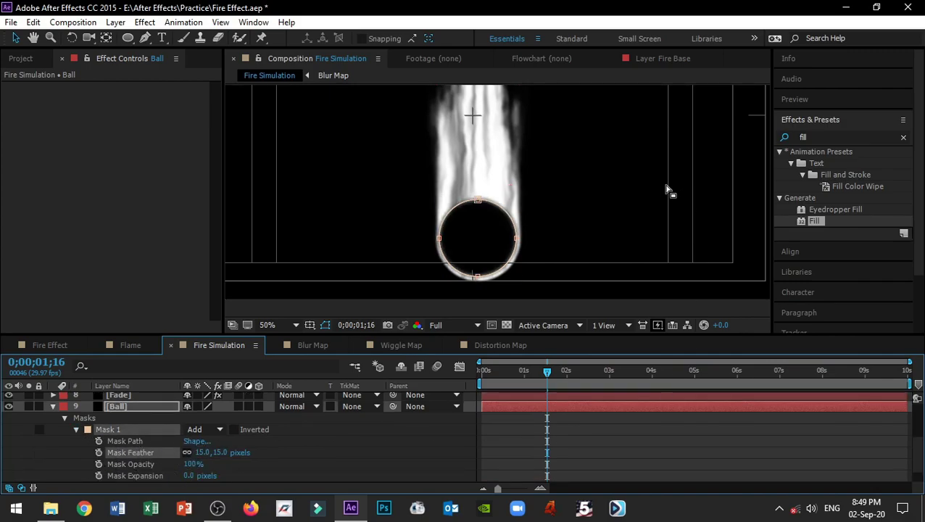
left_click(601, 202)
left_click(14, 40)
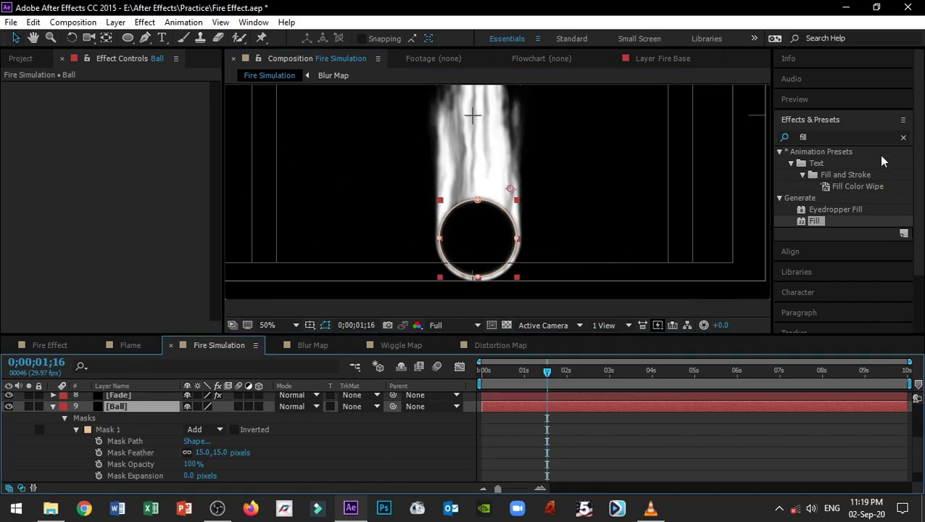
- Search the effects for gradient and apply Gradient Ramp to the Ball layer
left_click(880, 137)
key("BackSpace")
key("BackSpace")
key("BackSpace")
key("BackSpace")
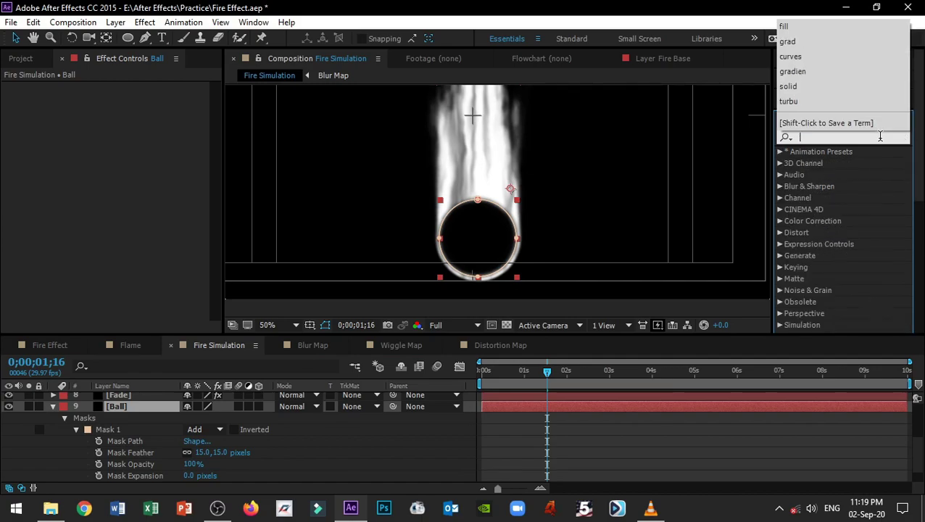
type("gradient")
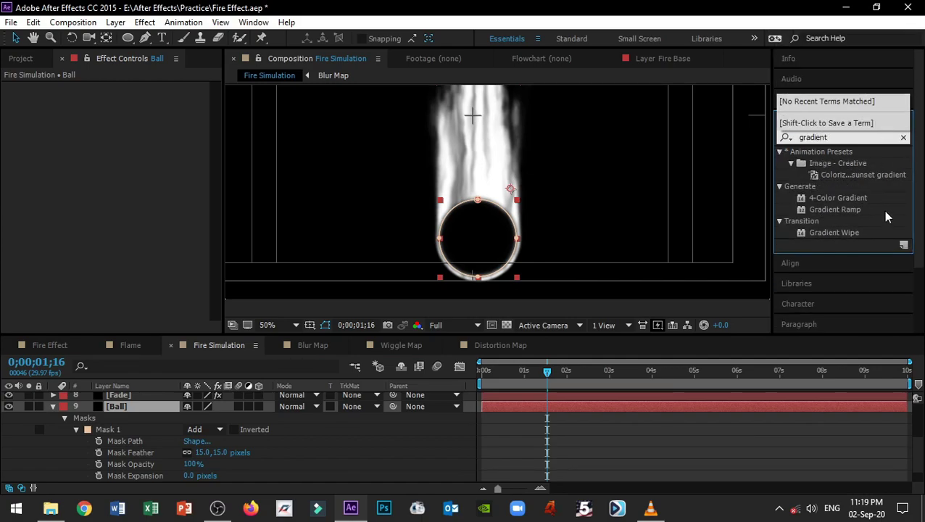
left_click_drag(842, 209, 151, 408)
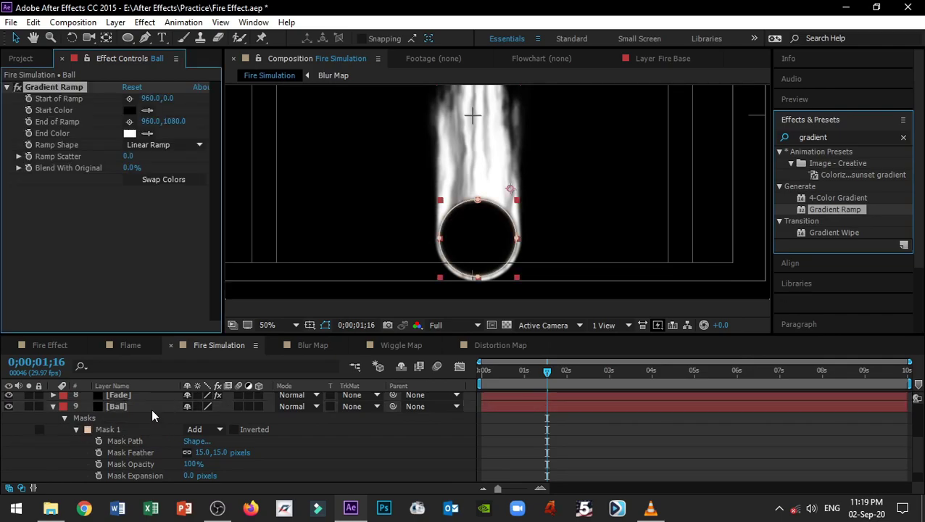
- Place the Gradient Ramp's Start of Ramp point inside the ball, slightly up and left of its center, at about 828, 662
left_click(129, 99)
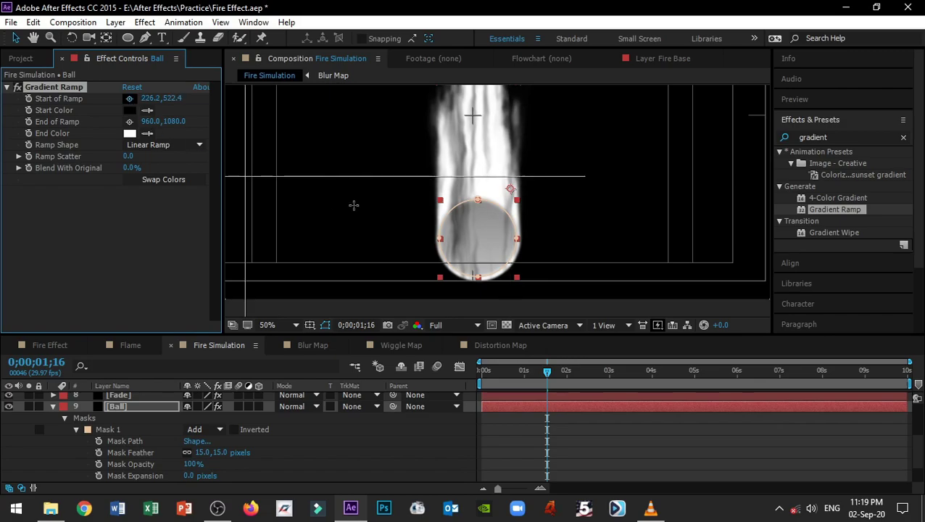
left_click(462, 217)
left_click_drag(462, 219, 465, 232)
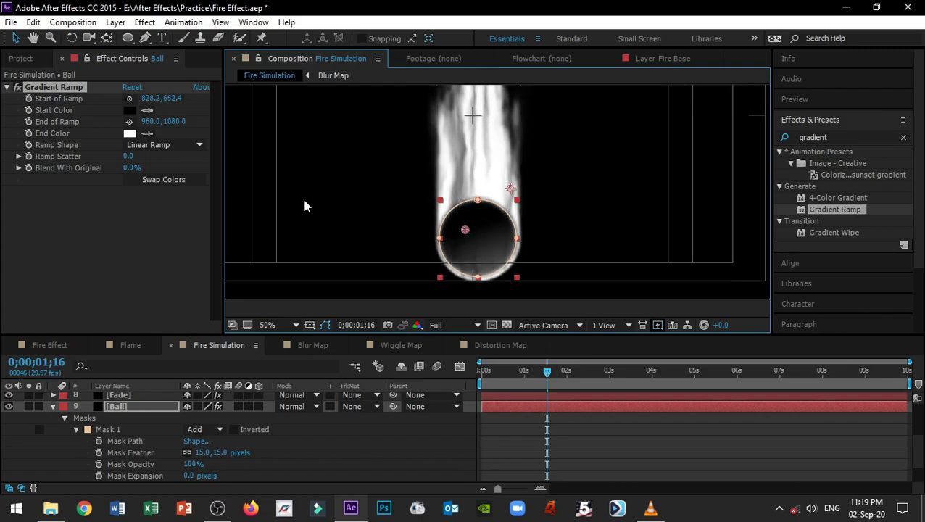
- Place the Gradient Ramp's End of Ramp point near the ball's lower-right edge, at about 1020, 914
left_click(129, 121)
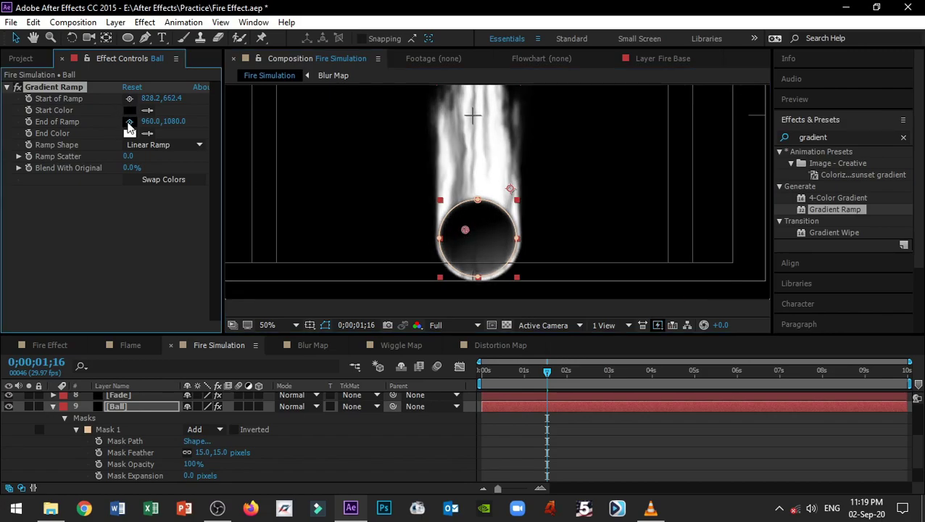
left_click(502, 263)
mouse_move(544, 252)
left_mouse_down()
mouse_move(547, 213)
mouse_move(512, 241)
mouse_move(546, 293)
mouse_move(528, 270)
mouse_move(534, 284)
left_mouse_up()
left_click_drag(550, 199, 550, 254)
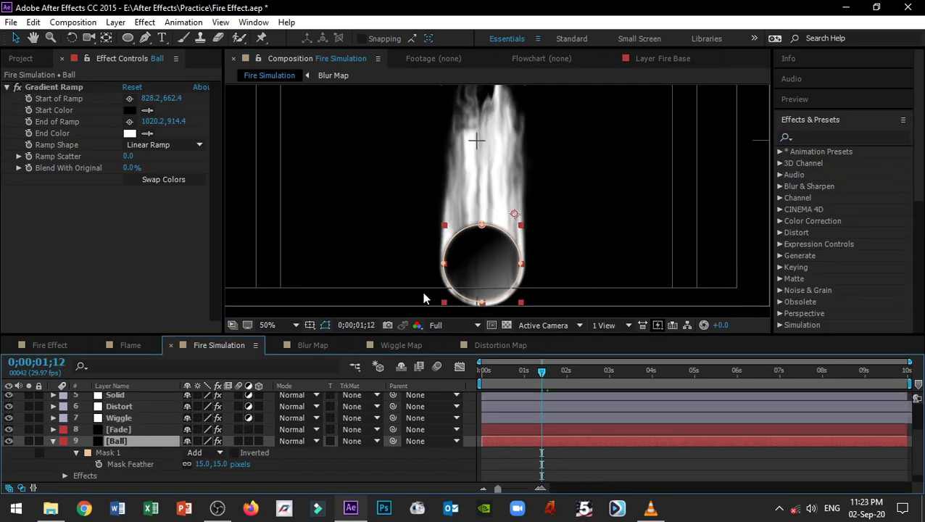
- Search the effects for fill, apply Fill to the Ball layer and set its color to black (000000)
left_click(856, 138)
type("fill")
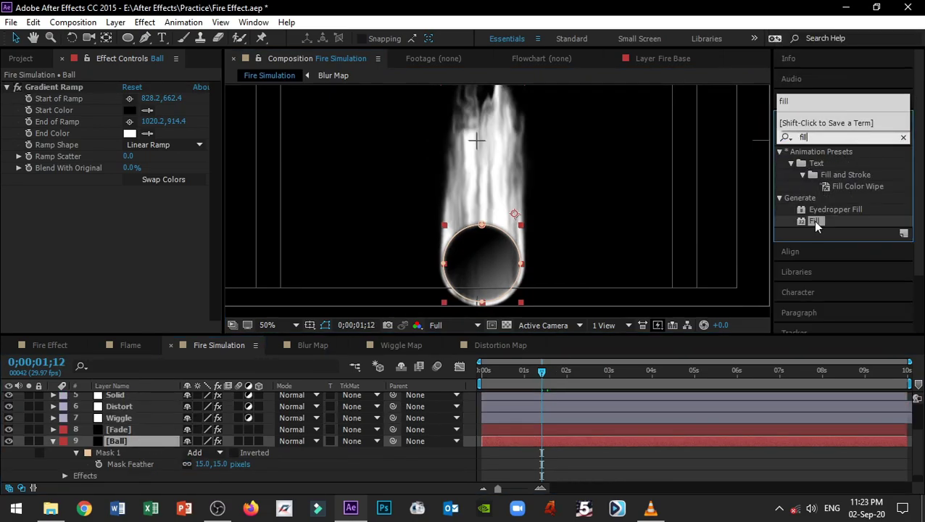
left_click_drag(816, 222, 145, 442)
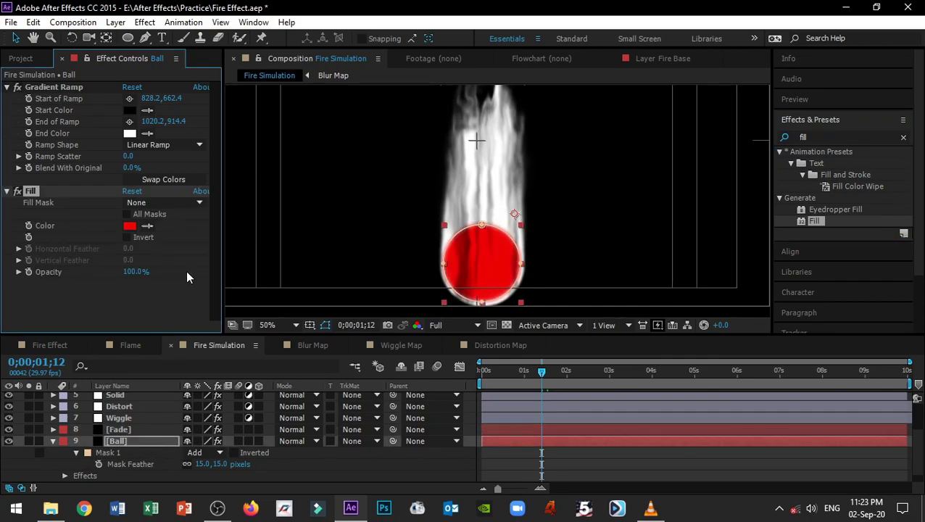
left_click(130, 226)
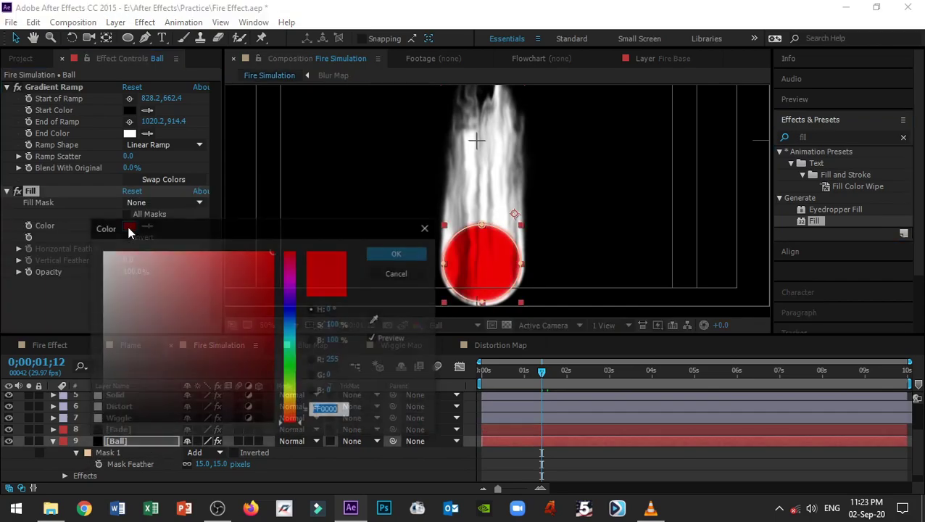
left_click_drag(223, 283, 295, 433)
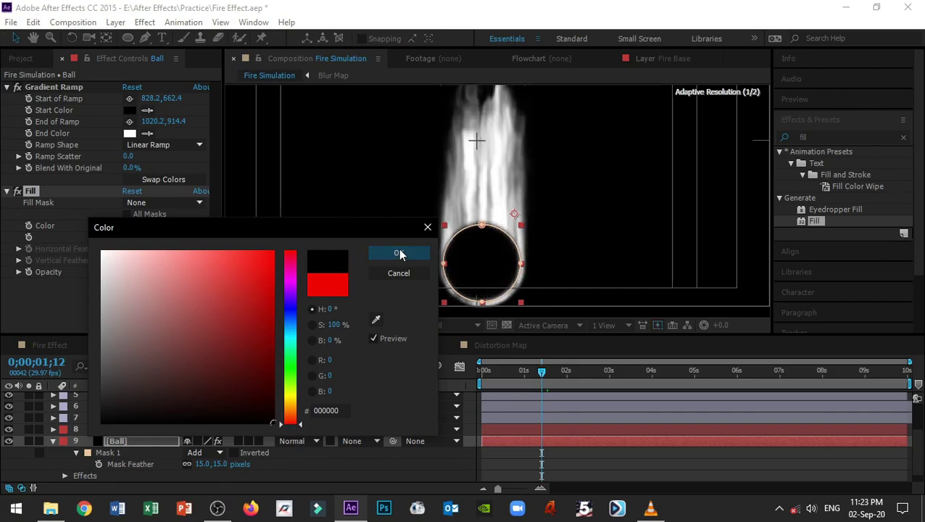
left_click(395, 253)
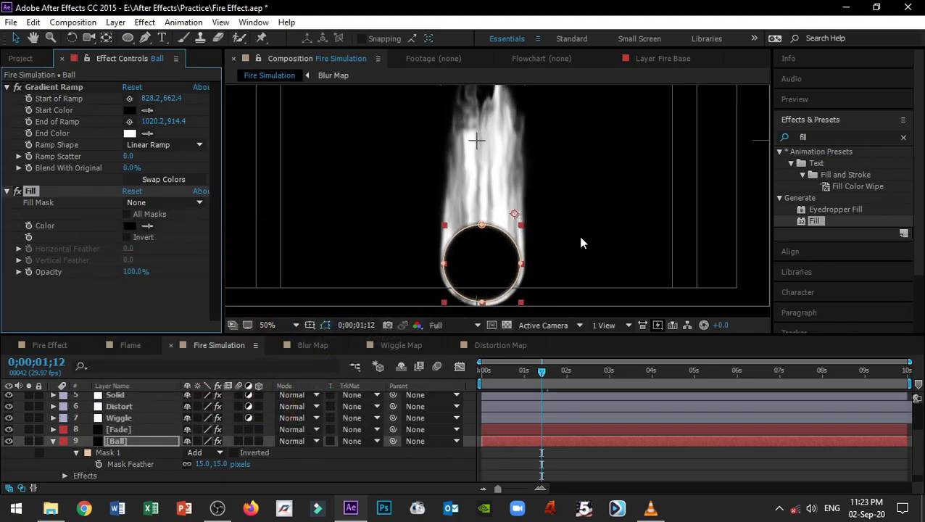
- Draw a narrow wedge-shaped mask on the Ball layer with the Pen tool, from the ball's center to just beyond its upper-right edge
left_click_drag(566, 242, 569, 229)
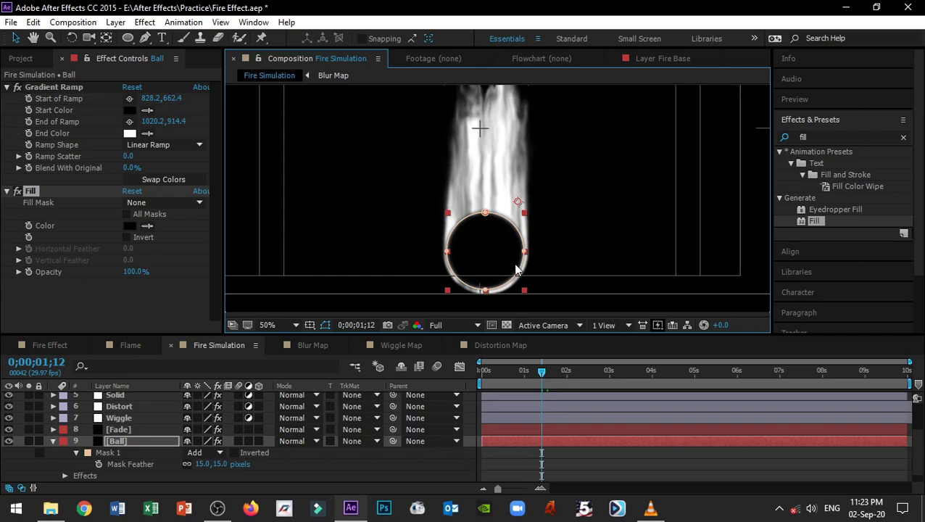
left_click(128, 450)
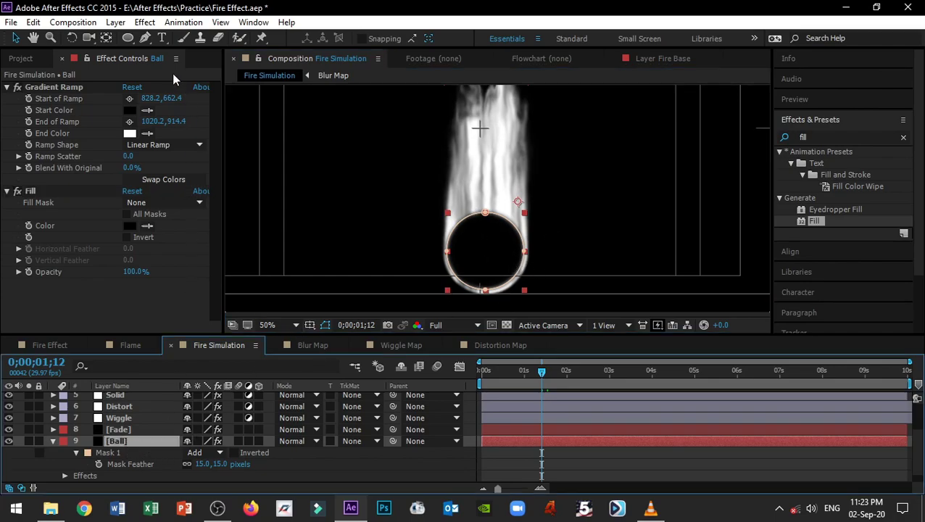
left_click(147, 38)
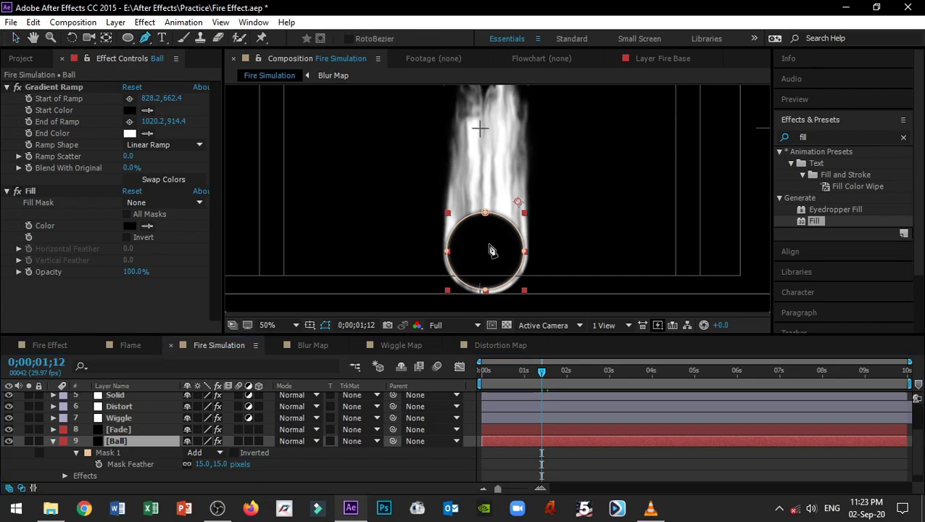
left_click_drag(487, 244, 497, 198)
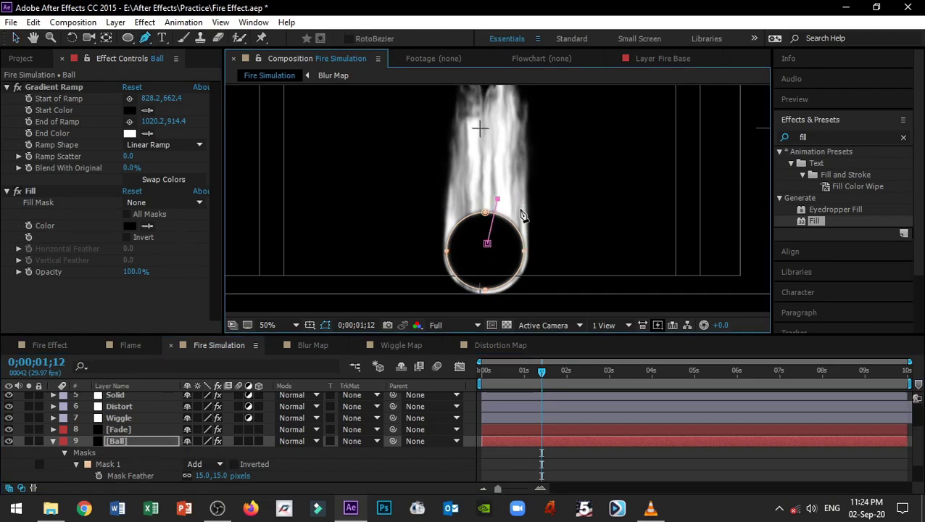
left_click(521, 209)
left_click(488, 245)
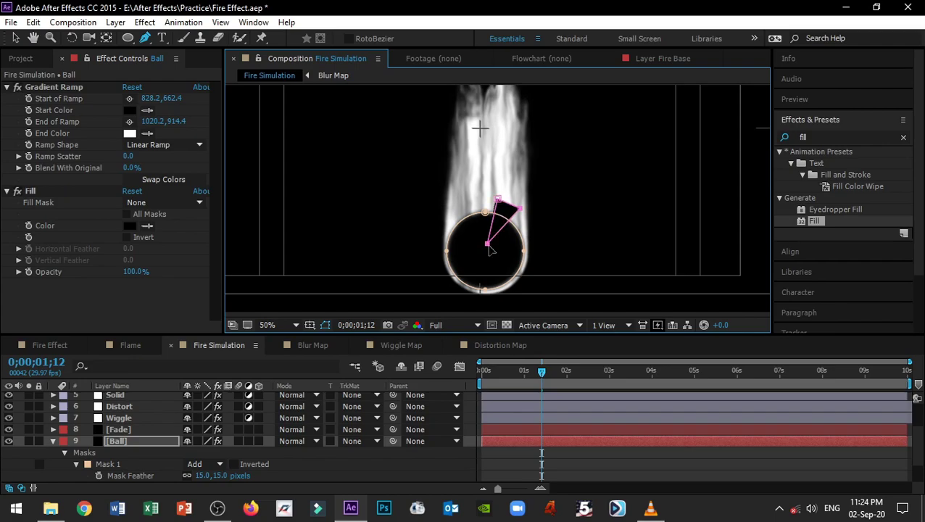
left_click(15, 39)
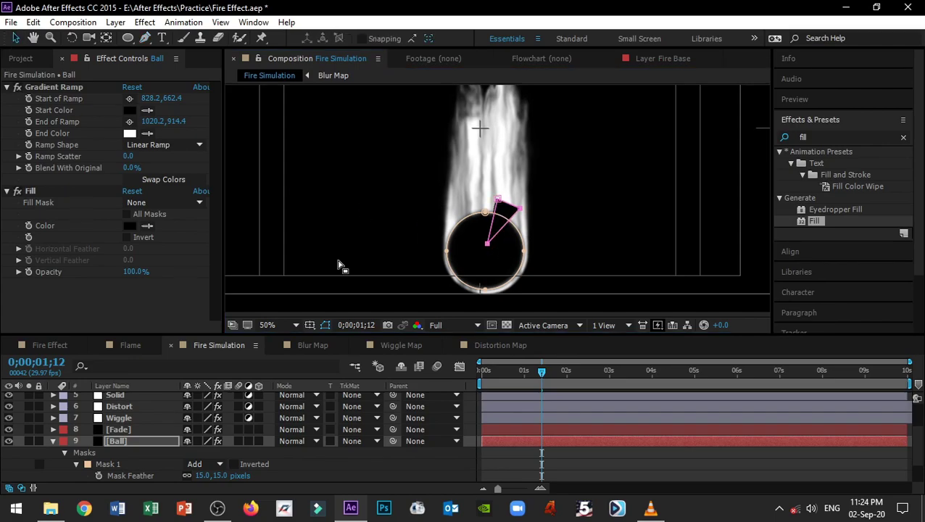
- Add a mask reference to the Ball layer's Fill effect, set it to Mask 2, and set the Fill Opacity to 0%
left_click(32, 192)
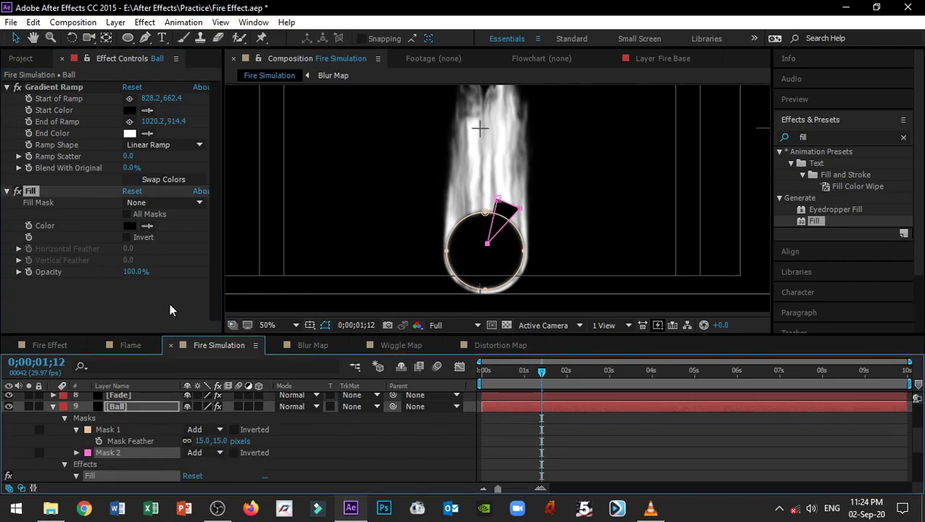
scroll(89, 476, "down", 4)
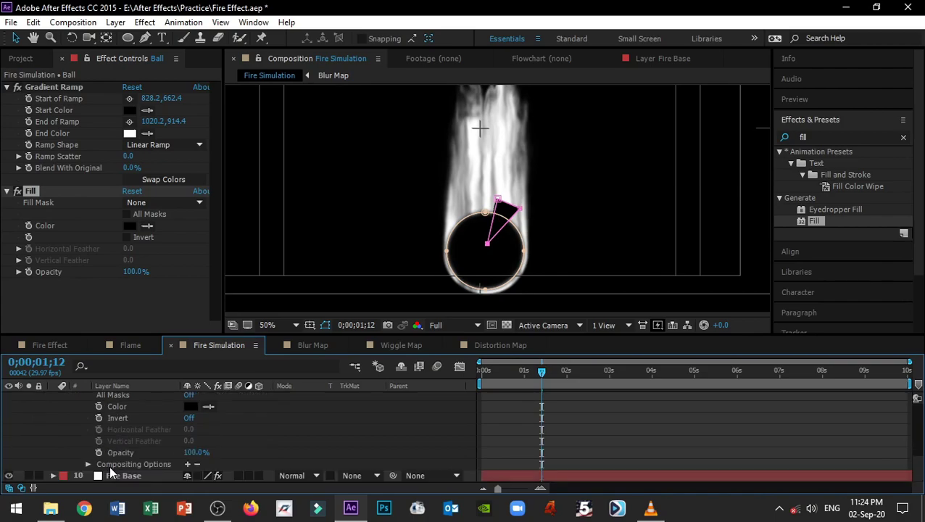
left_click(187, 464)
scroll(261, 446, "down", 1)
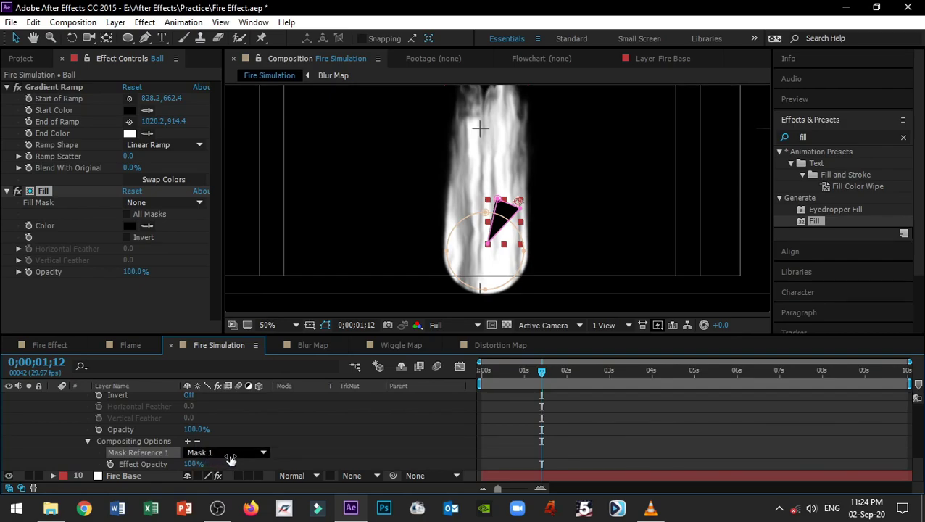
left_click(254, 458)
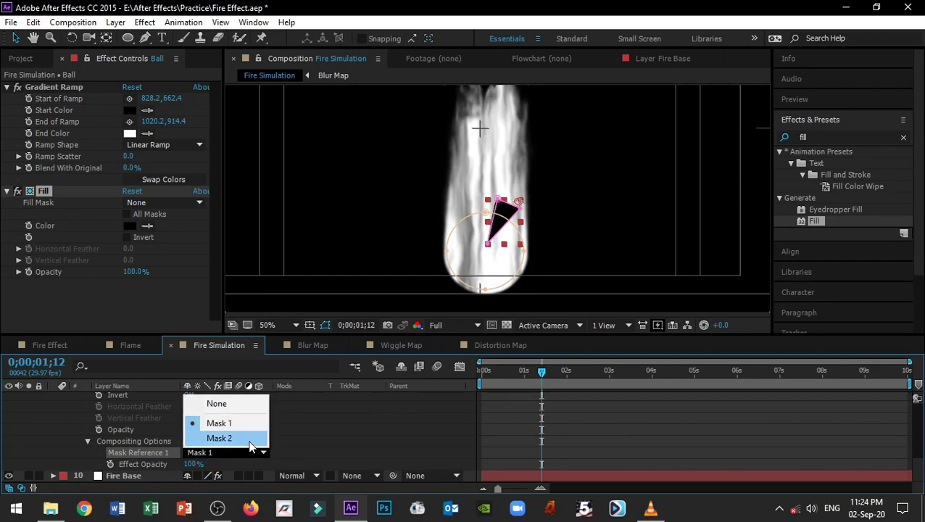
left_click(220, 438)
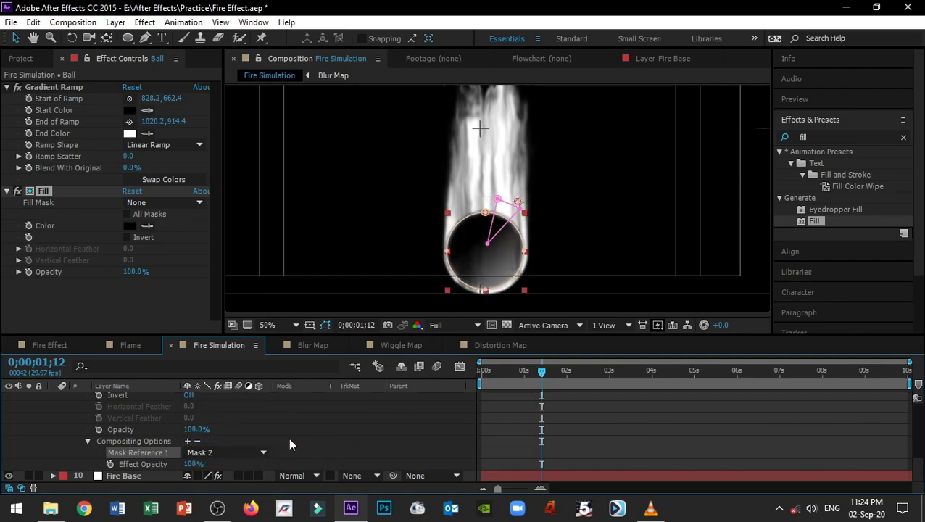
left_click(140, 273)
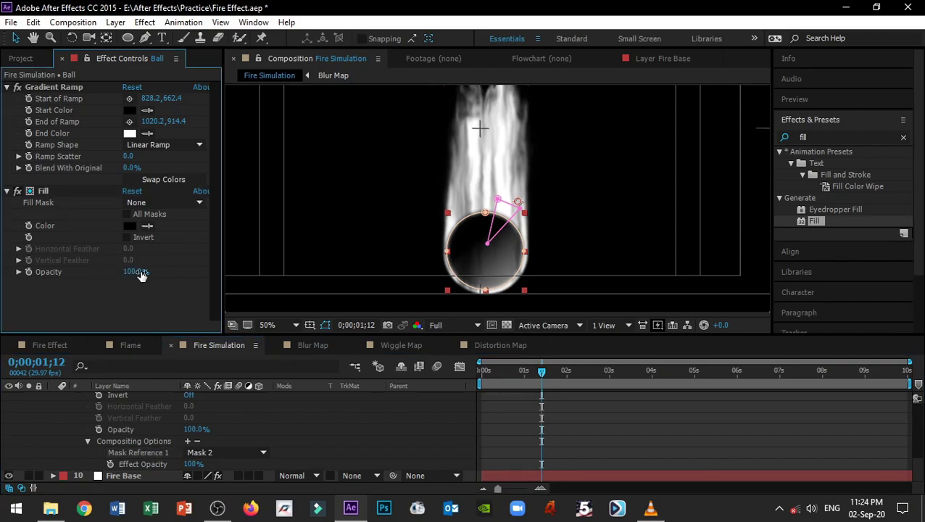
left_click_drag(141, 273, 54, 274)
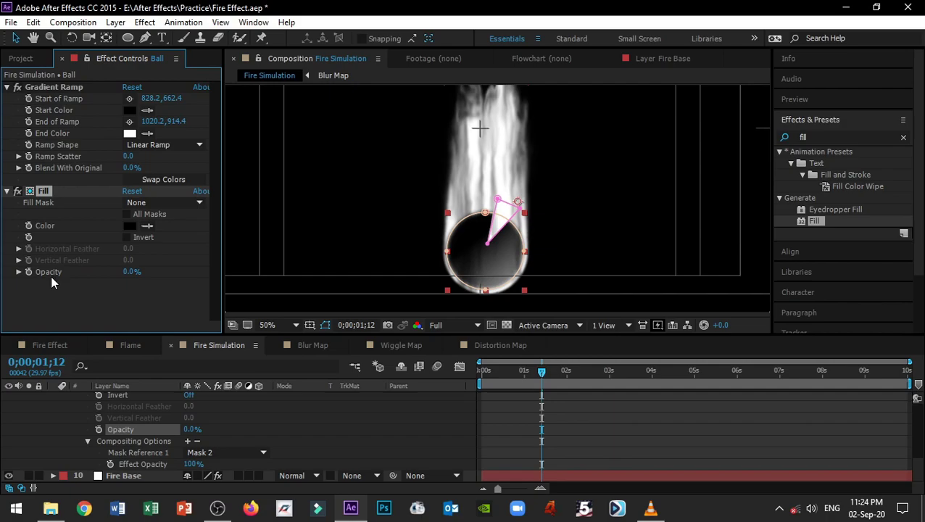
- Set the Mask Feather of the Ball layer's Mask 2 to 39 pixels
scroll(290, 418, "up", 5)
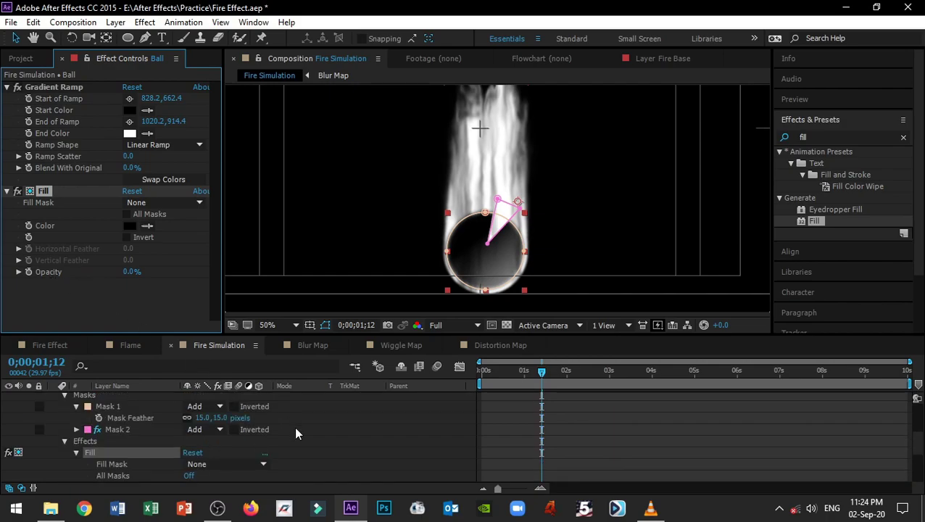
left_click(128, 429)
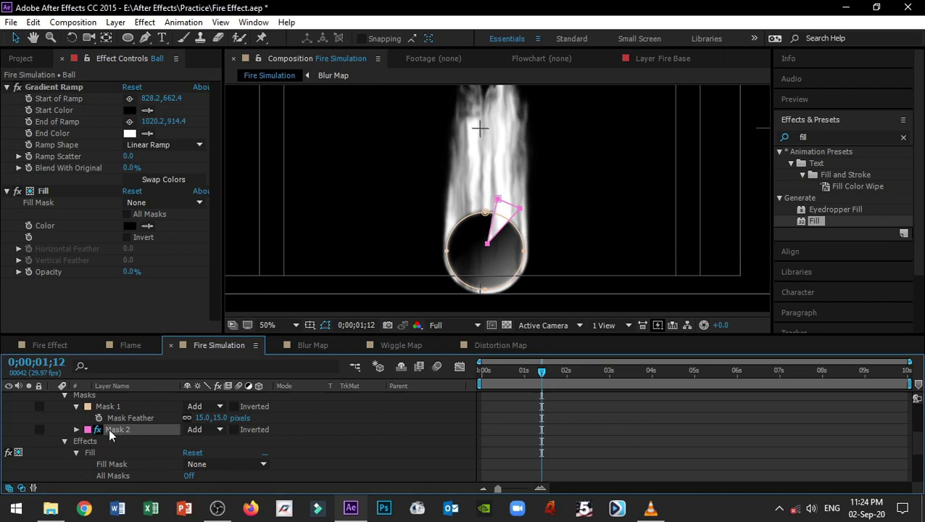
key("u")
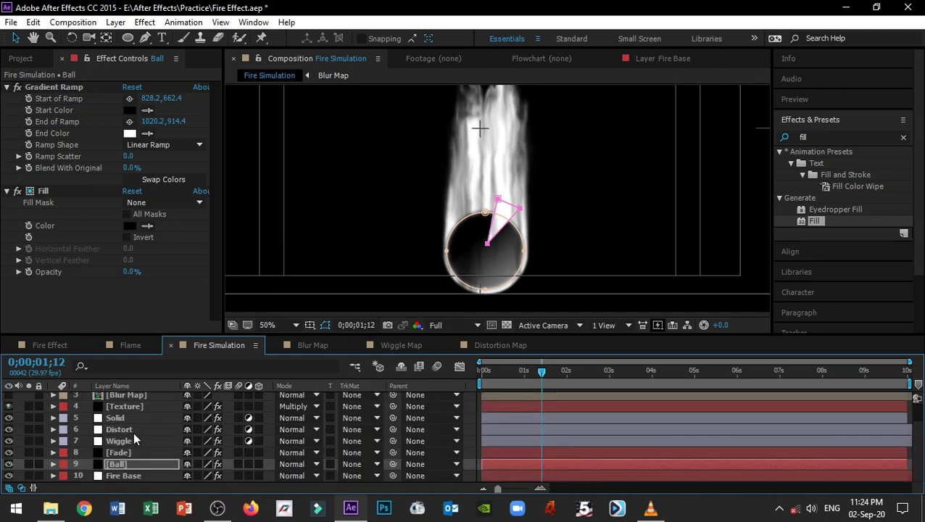
key("f")
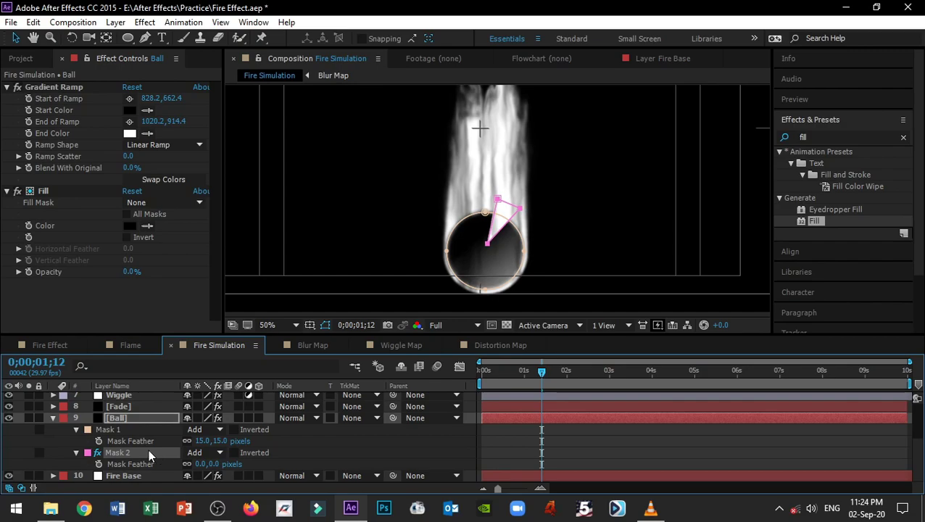
left_click_drag(196, 464, 227, 466)
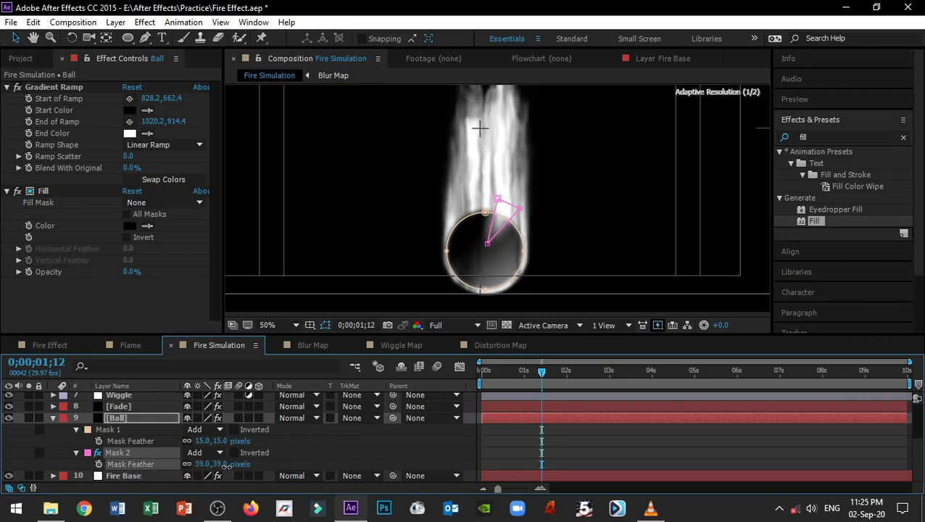
left_click(672, 259)
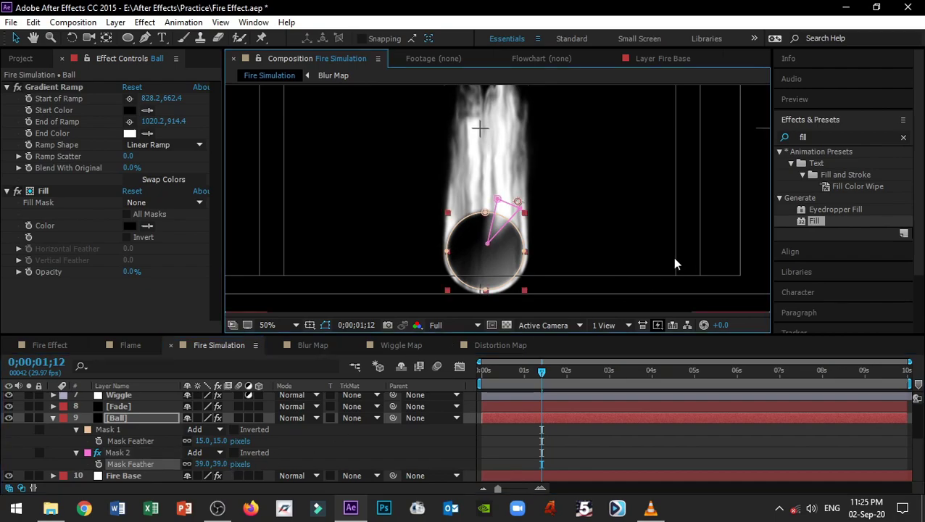
left_click(729, 292)
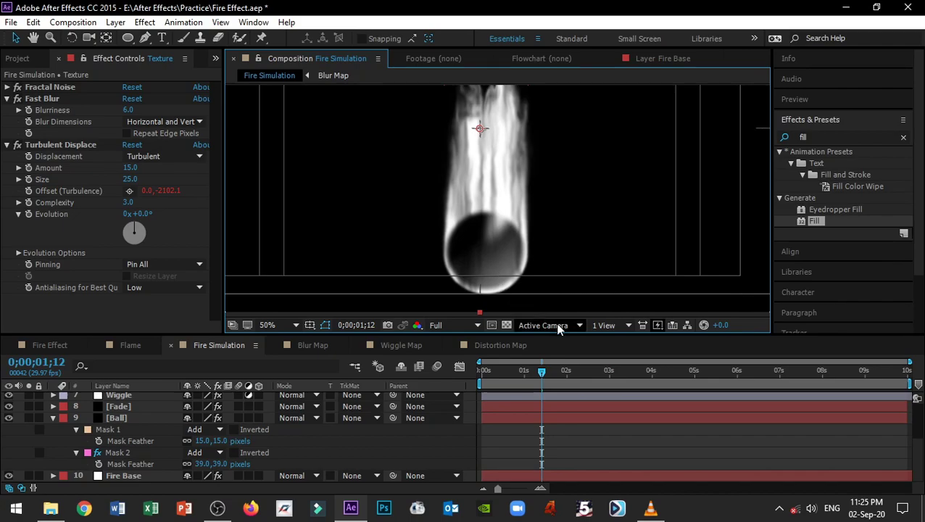
- Pre-compose all layers of Fire Simulation into a new composition named Final Fire, moving all attributes into it
left_click_drag(542, 372, 553, 369)
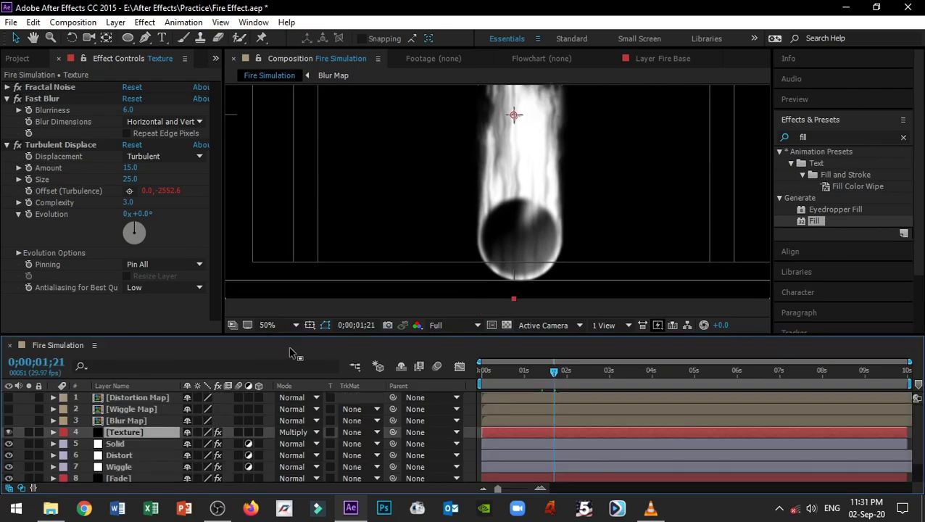
left_click(295, 325)
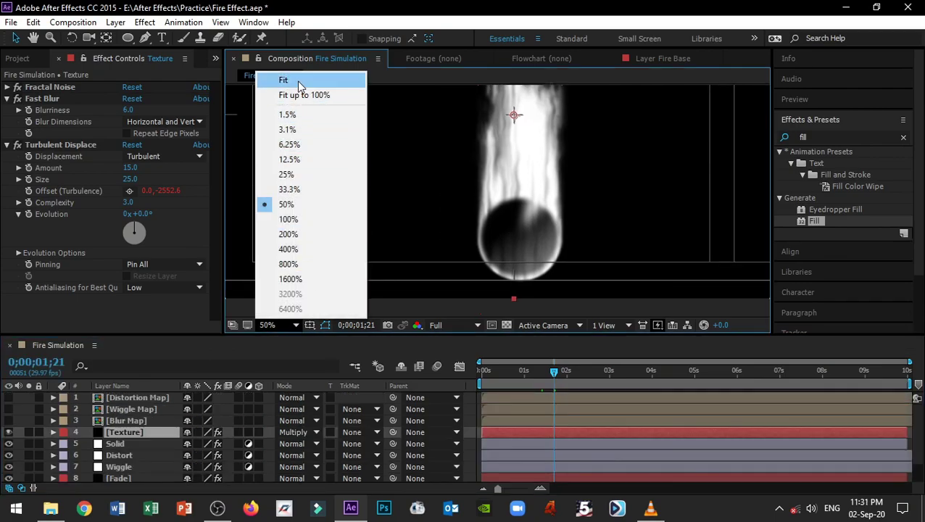
left_click(284, 80)
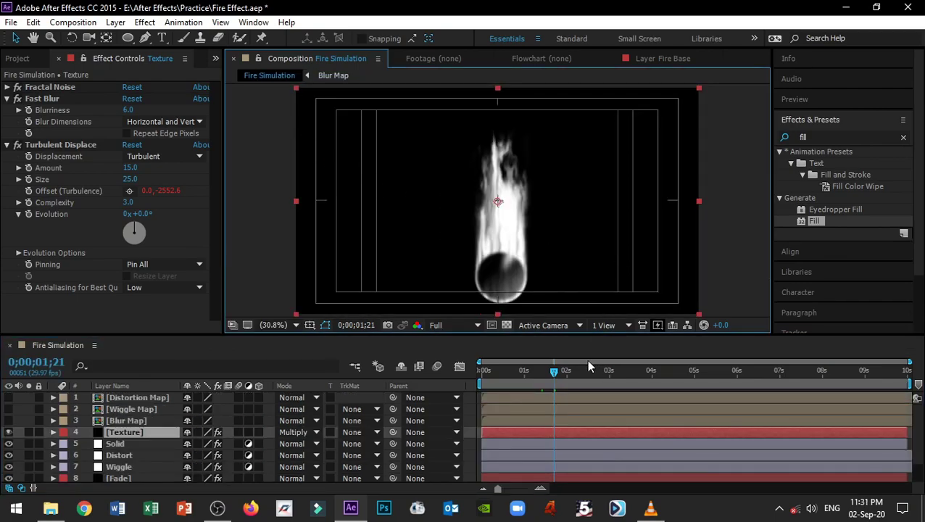
left_click(134, 397)
left_click(134, 475, "shift")
scroll(138, 456, "down", 1)
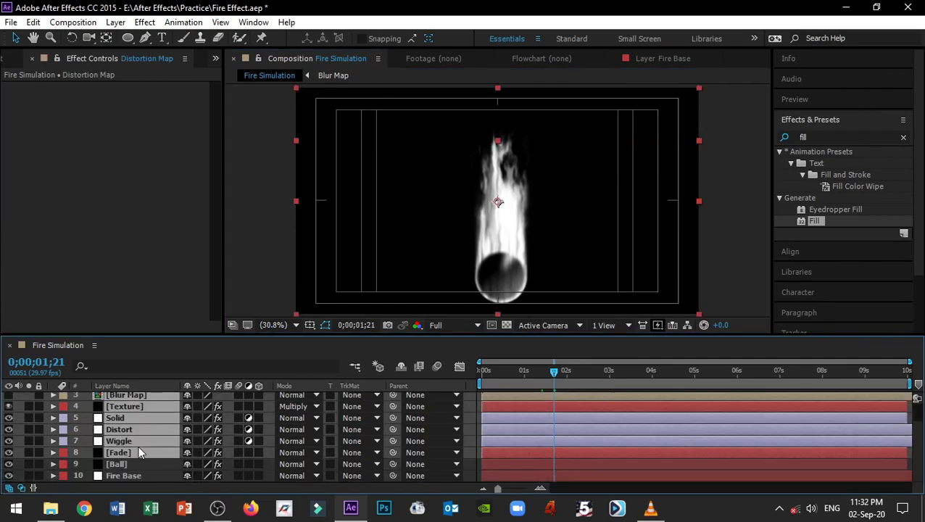
left_click(129, 475, "shift")
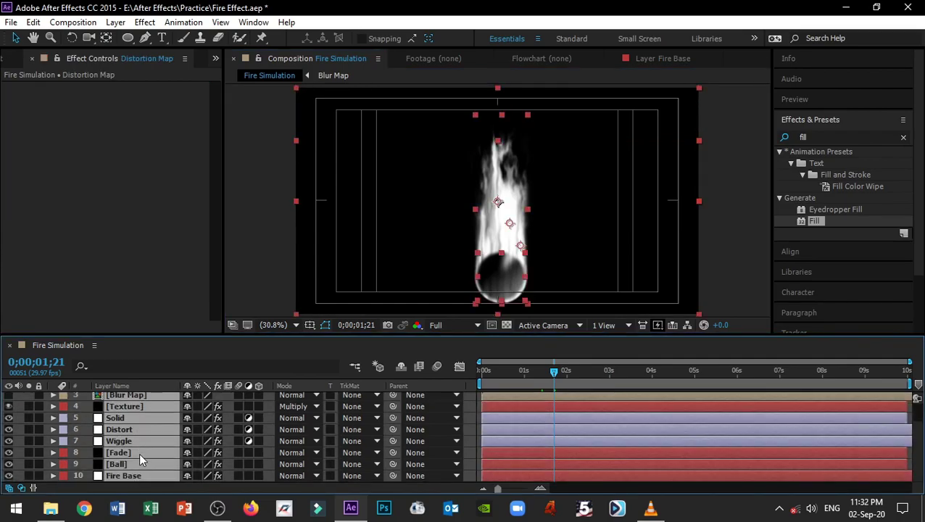
right_click(132, 448)
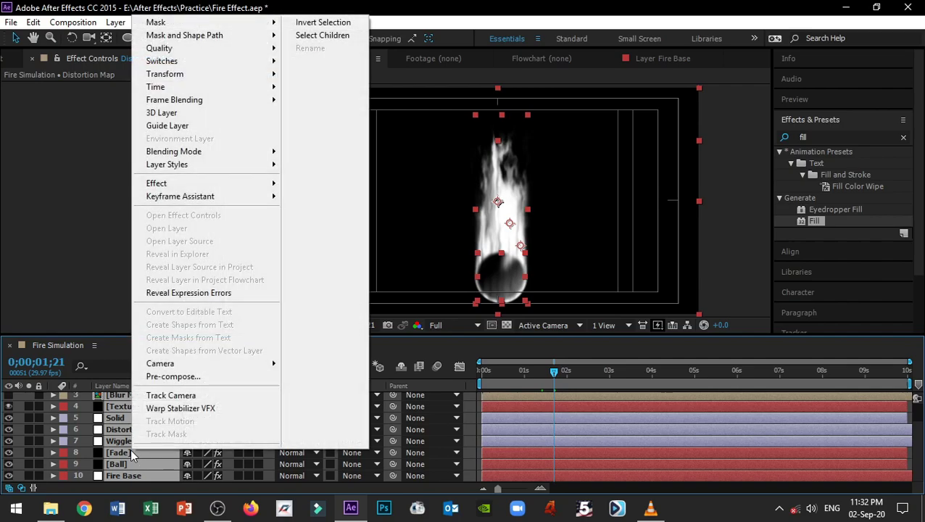
left_click(206, 383)
type("Final Fire")
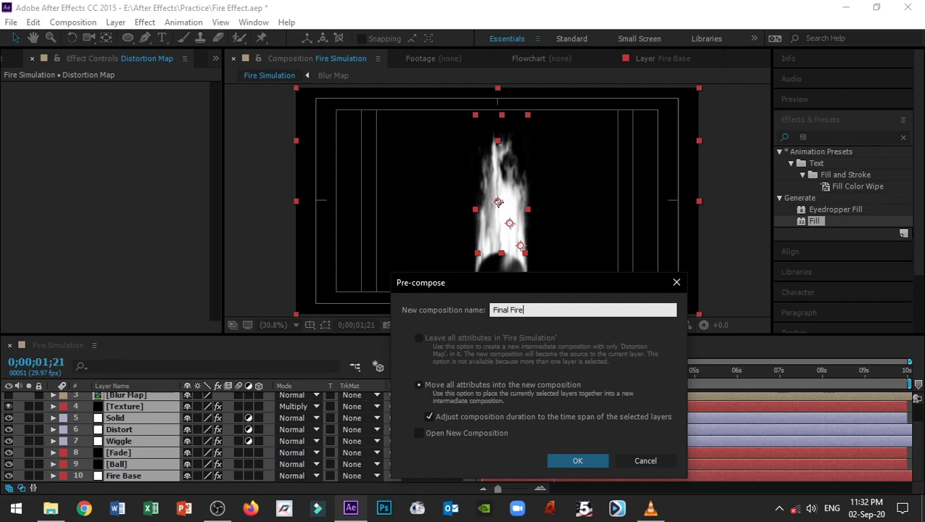
left_click(578, 460)
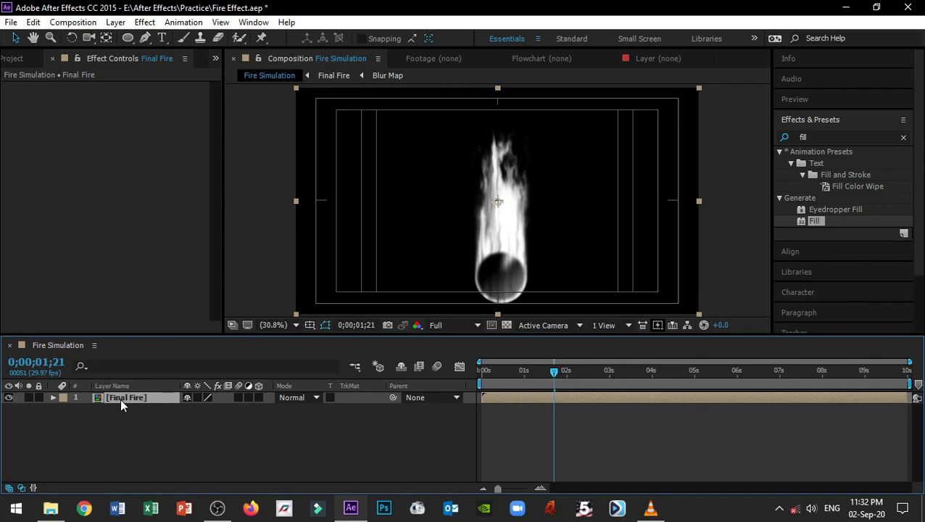
- Apply the Solid Composite effect to the Final Fire layer and set its color to black (000000)
left_click(904, 137)
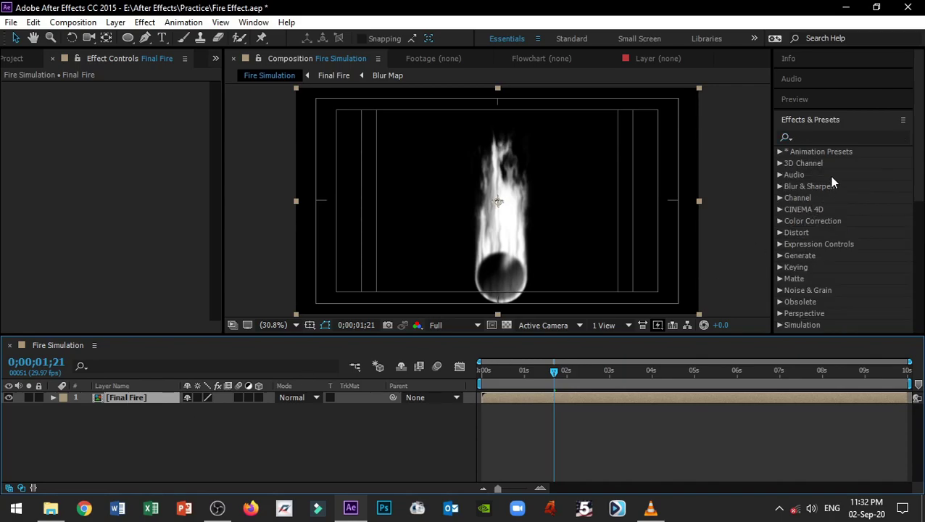
left_click(844, 137)
type("solid")
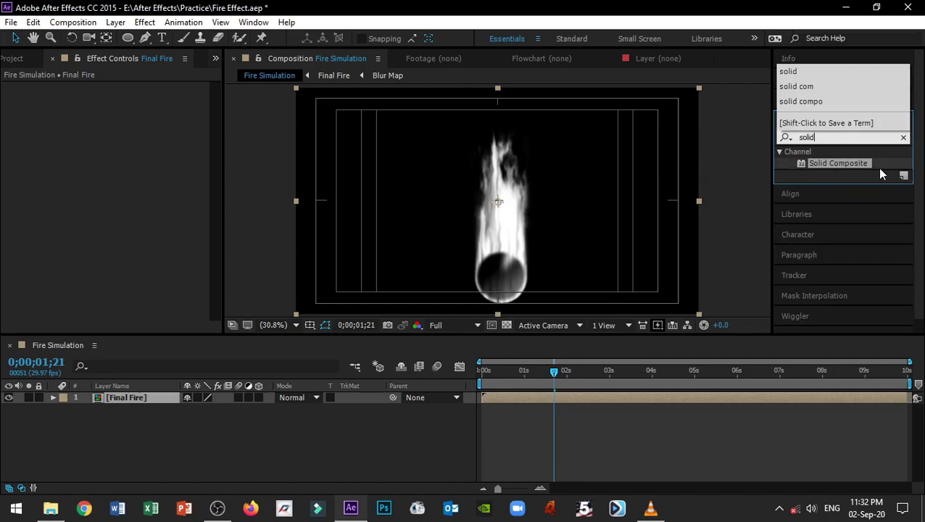
left_click_drag(841, 163, 161, 408)
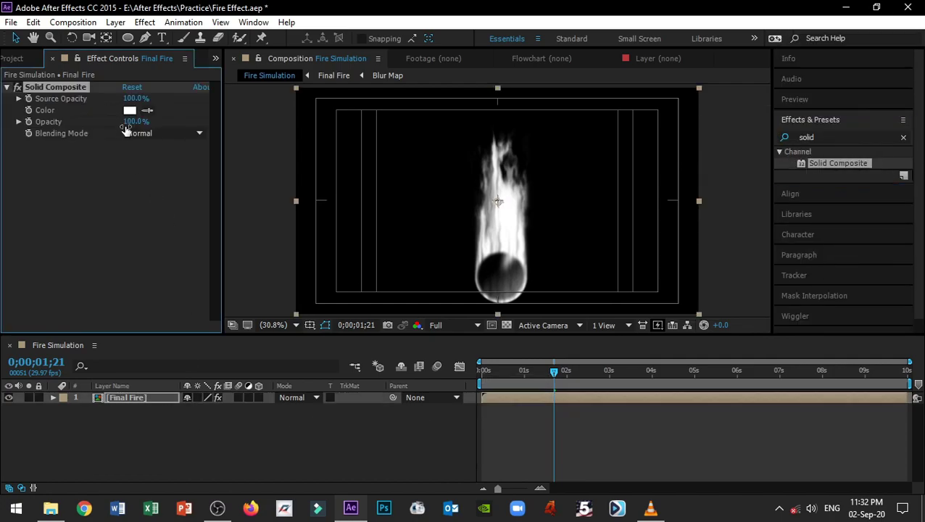
left_click(130, 111)
type("000000")
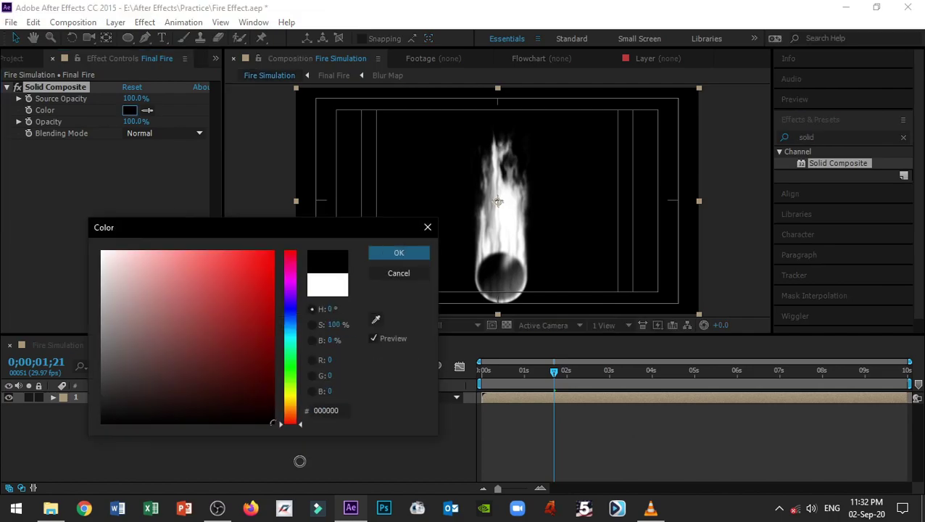
left_click(407, 256)
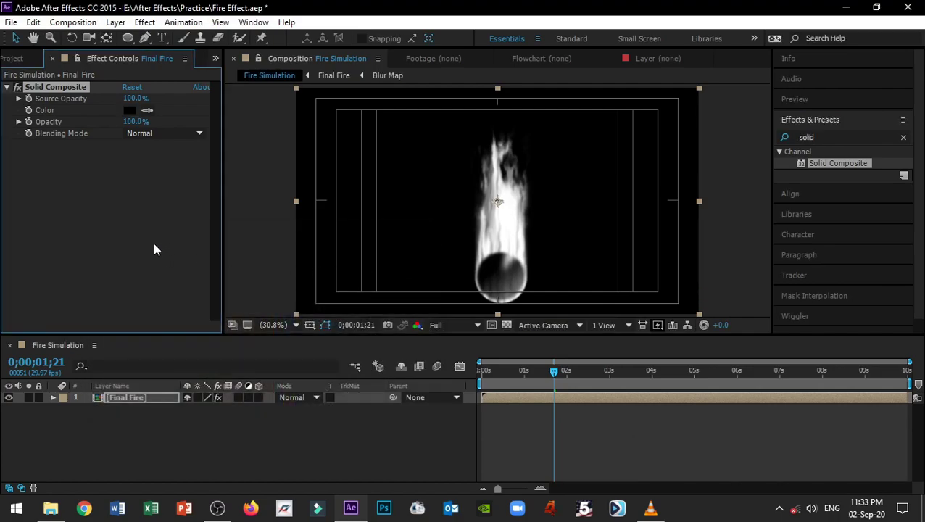
- Apply the Unsharp Mask effect to the Final Fire layer with an Amount of 78 and a Radius of 34.6
left_click(904, 138)
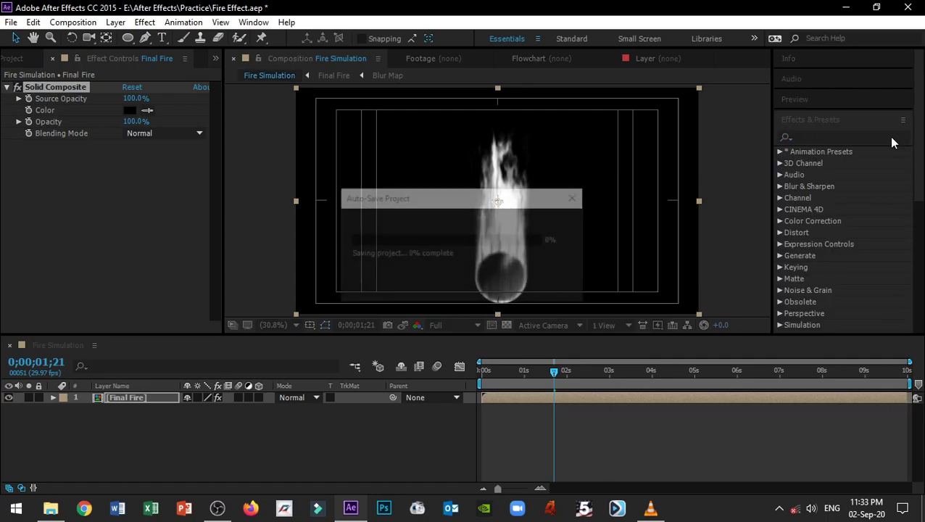
left_click(859, 135)
type("unsharp")
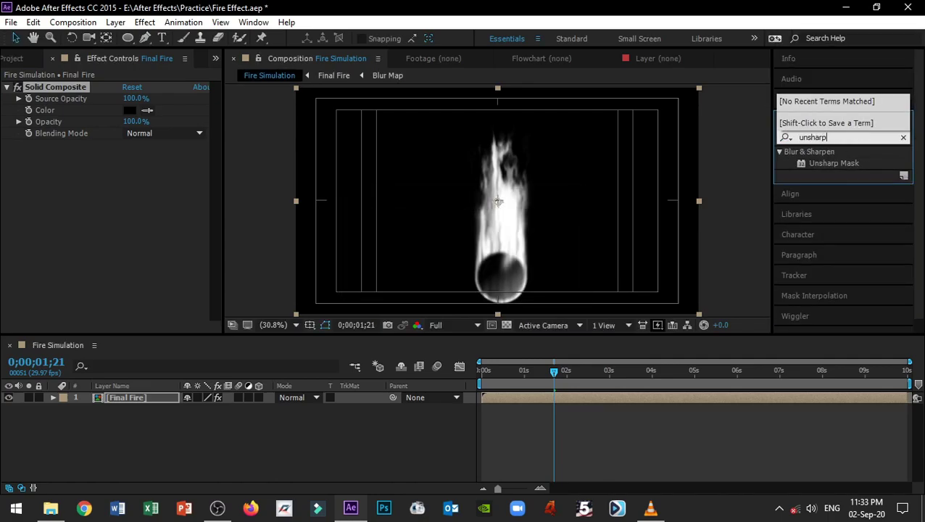
left_click_drag(834, 163, 145, 403)
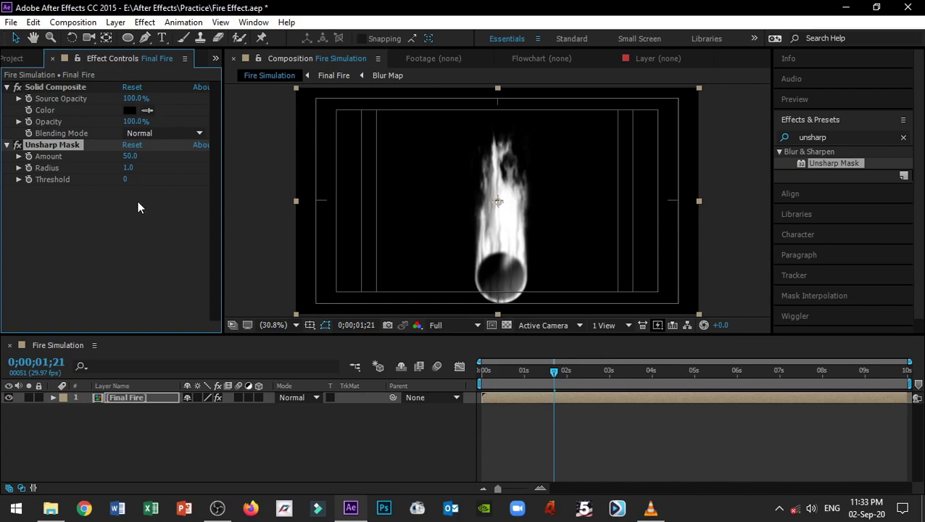
left_click_drag(128, 160, 147, 167)
left_click(128, 158)
key("Return")
left_click_drag(128, 167, 368, 176)
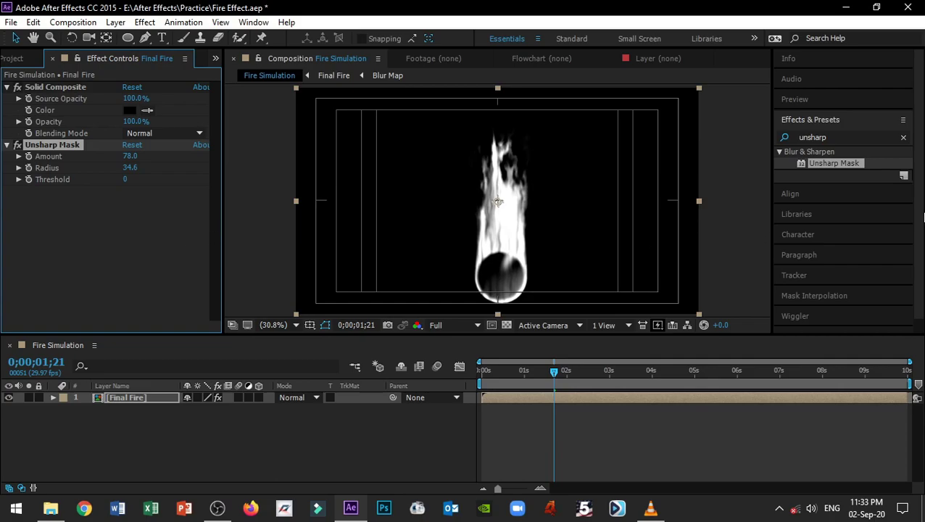
- Apply the Curves effect to the Final Fire layer, leaving its RGB curve straight
left_click(904, 137)
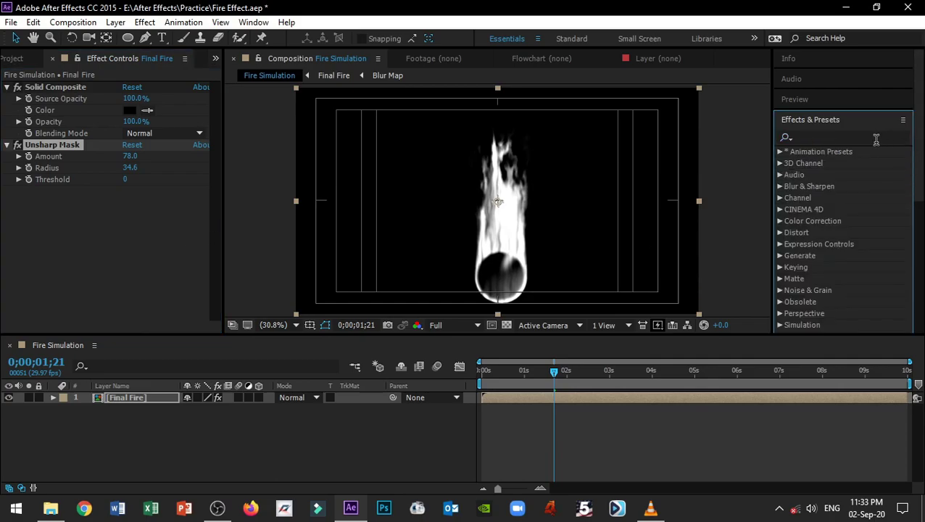
left_click(876, 139)
type("c")
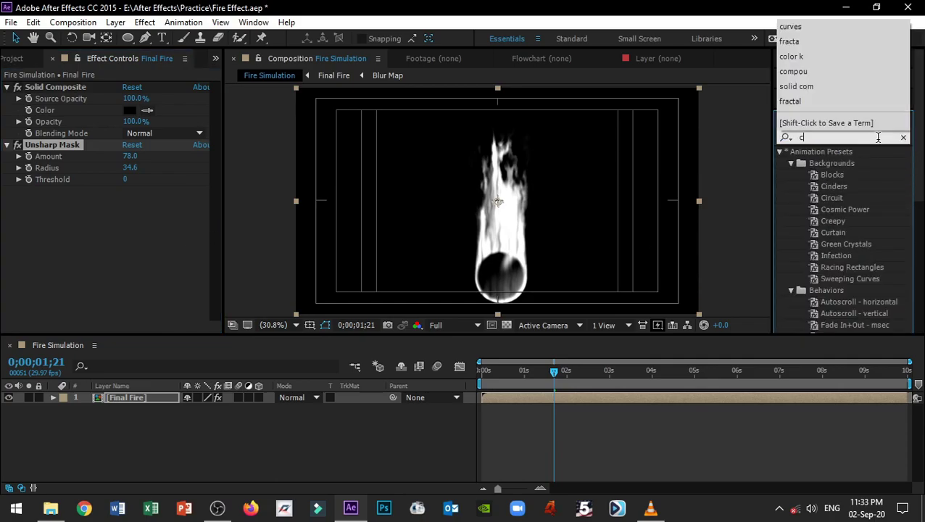
type("urves")
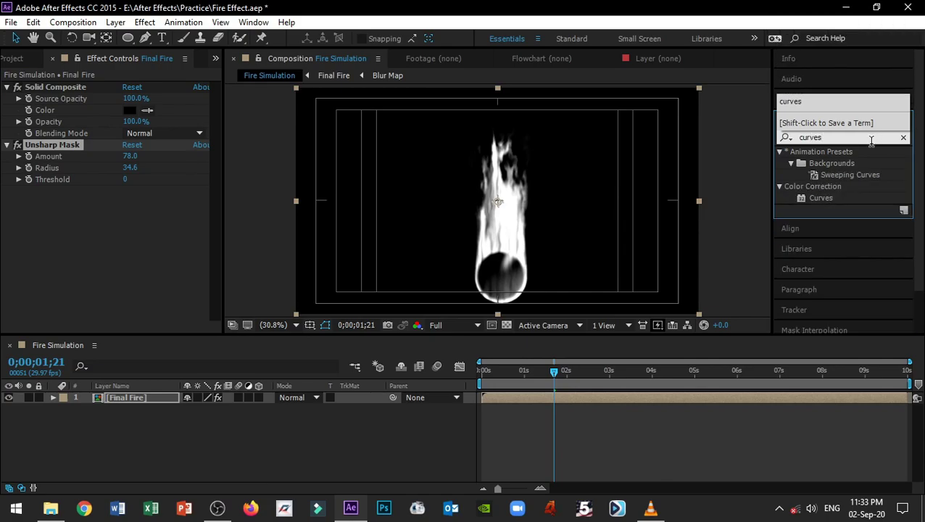
left_click_drag(821, 199, 125, 250)
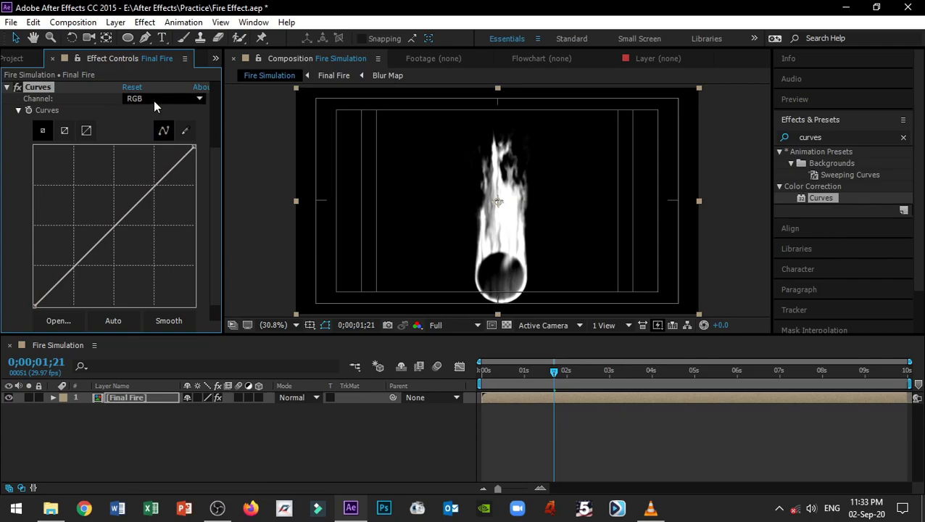
left_click_drag(116, 226, 148, 254)
key("ctrl+z")
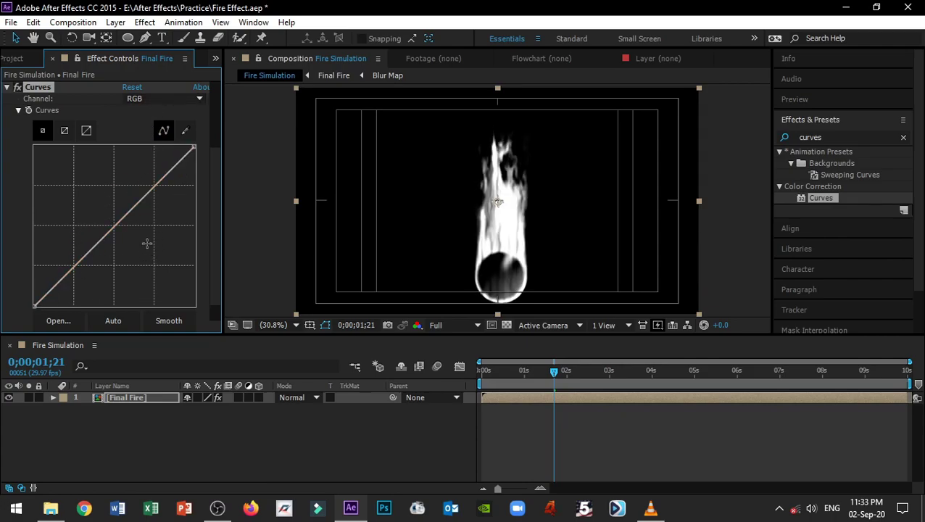
- In the Curves effect, bend the Red channel's curve upward and the Blue channel's curve downward around the midtones
left_click(164, 98)
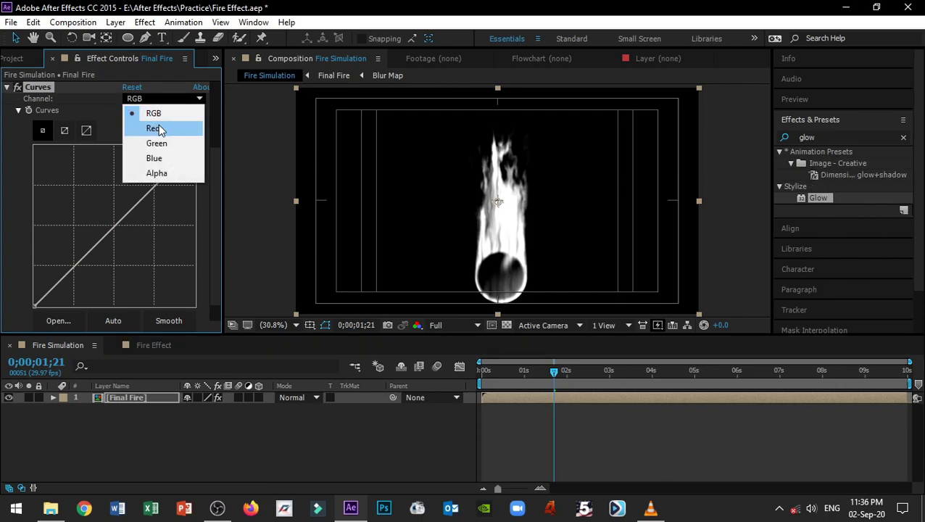
left_click(158, 129)
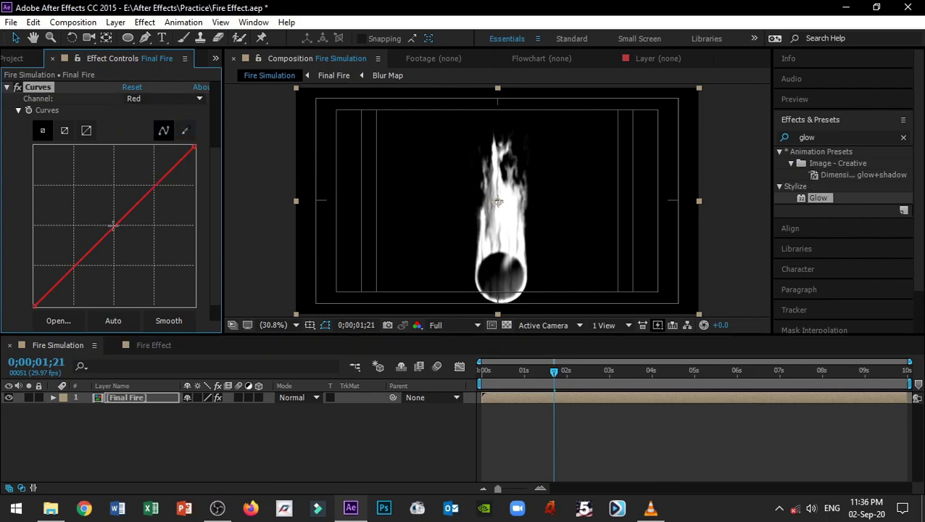
left_click_drag(111, 225, 99, 209)
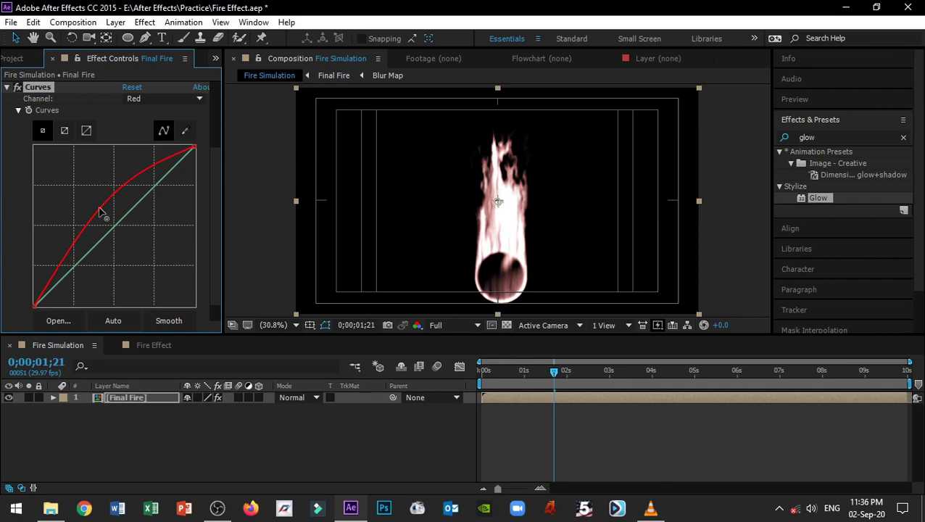
left_click(156, 98)
left_click(155, 158)
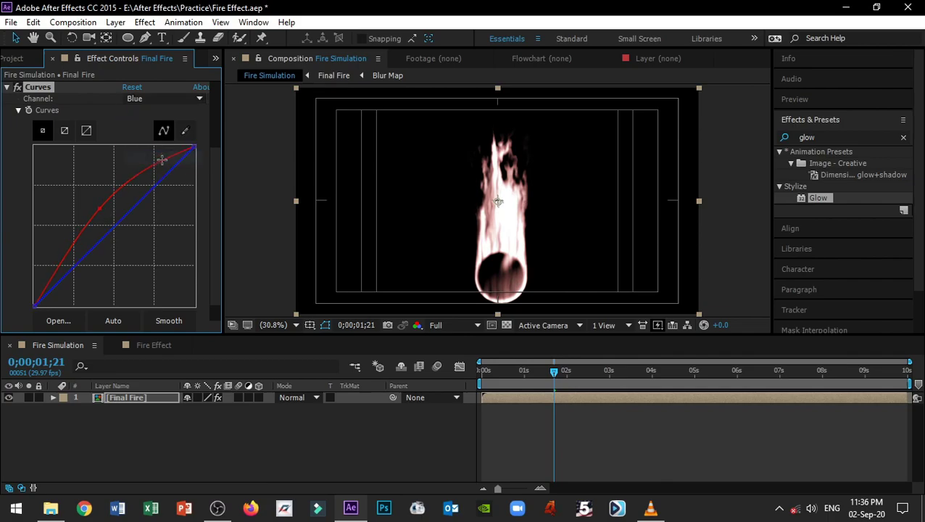
left_click_drag(115, 223, 136, 247)
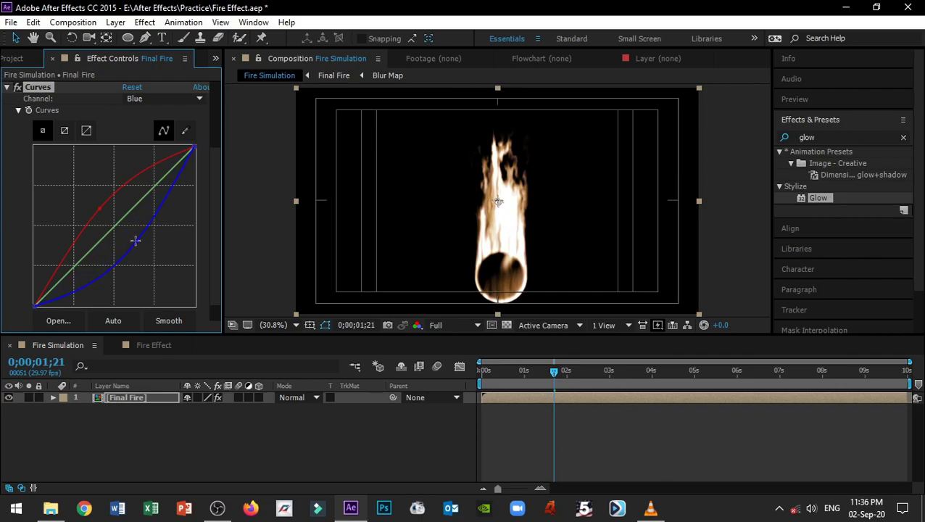
mouse_move(101, 208)
left_mouse_down()
mouse_move(144, 177)
mouse_move(98, 214)
mouse_move(89, 207)
mouse_move(95, 211)
left_mouse_up()
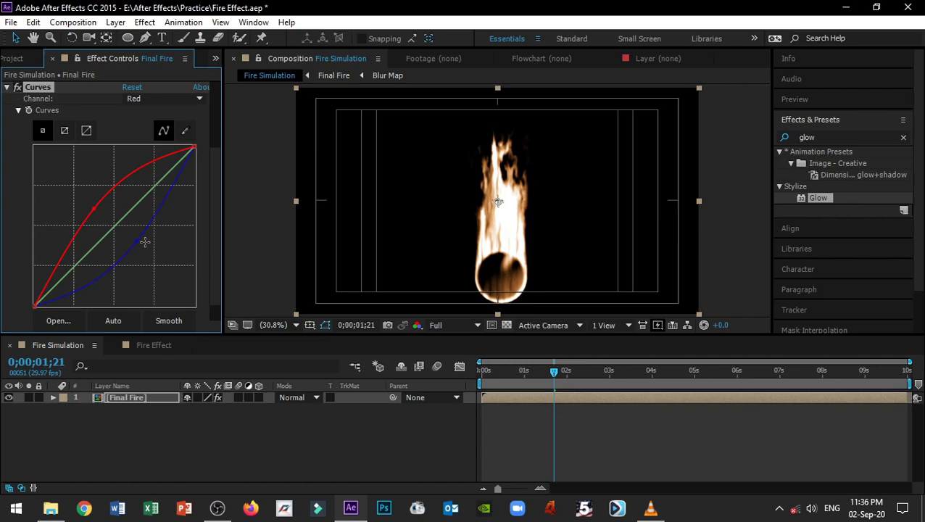
- Apply the Glow effect to the Final Fire layer with a Glow Threshold of 26.7% and a Glow Radius of 77
scroll(145, 242, "down", 1)
left_click_drag(813, 197, 357, 314)
scroll(137, 275, "down", 5)
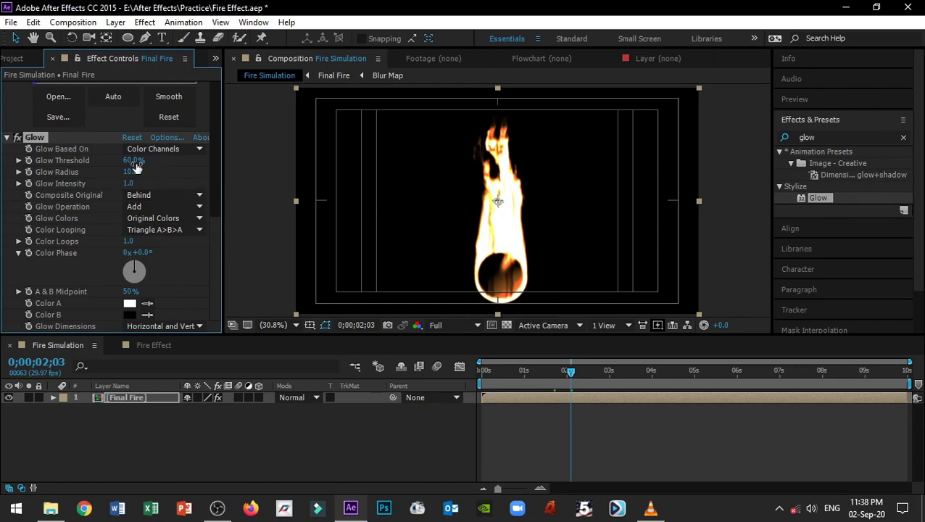
left_click_drag(135, 166, 97, 162)
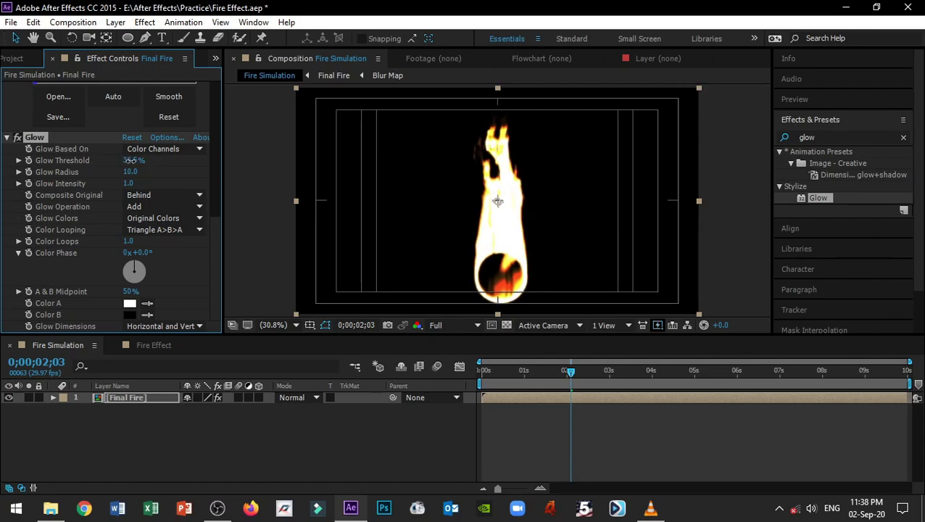
mouse_move(131, 161)
left_mouse_down()
mouse_move(106, 161)
mouse_move(116, 161)
left_mouse_up()
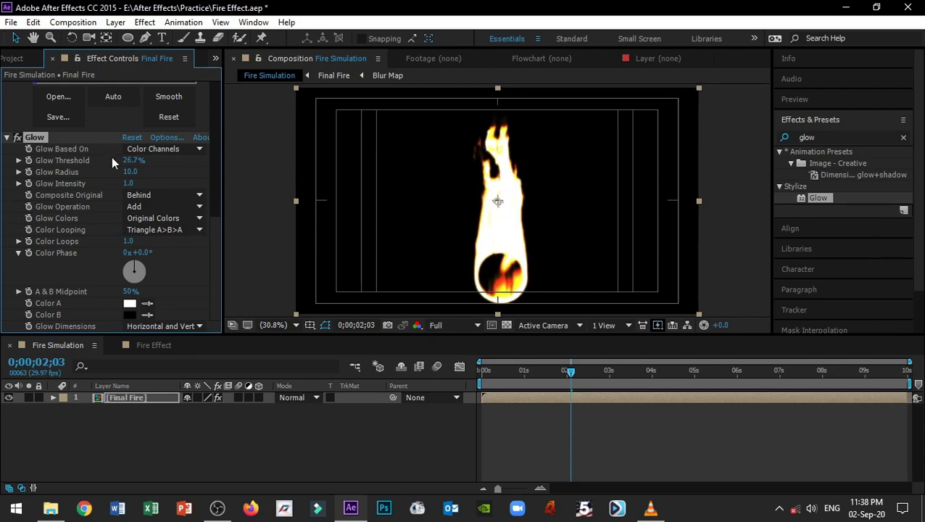
left_click_drag(128, 178, 174, 173)
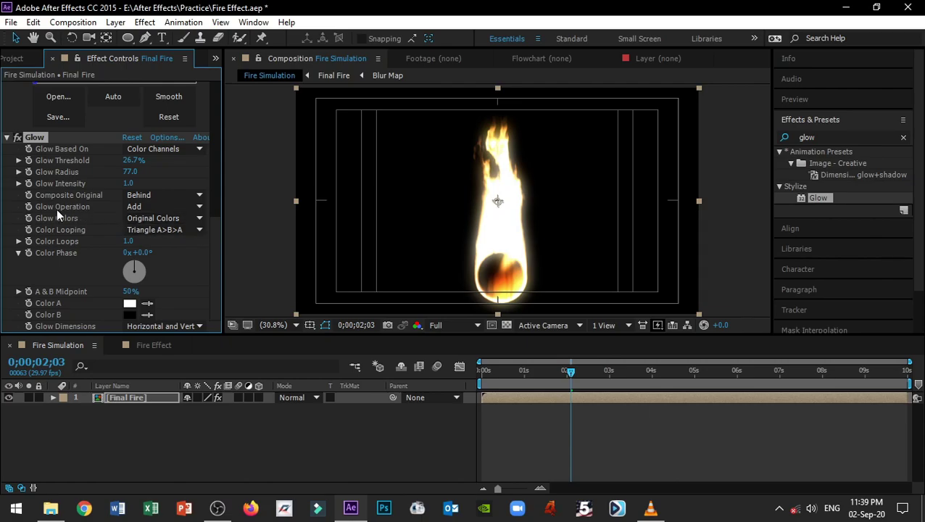
- Set the Glow Operation to Screen, Glow Colors to A & B Colors, and Color Looping to Sawtooth A>B
left_click(197, 206)
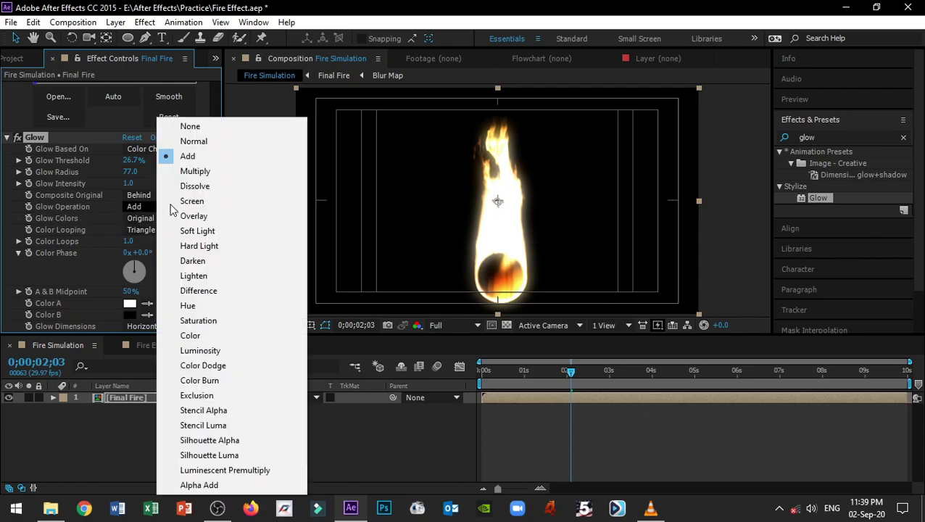
left_click(215, 203)
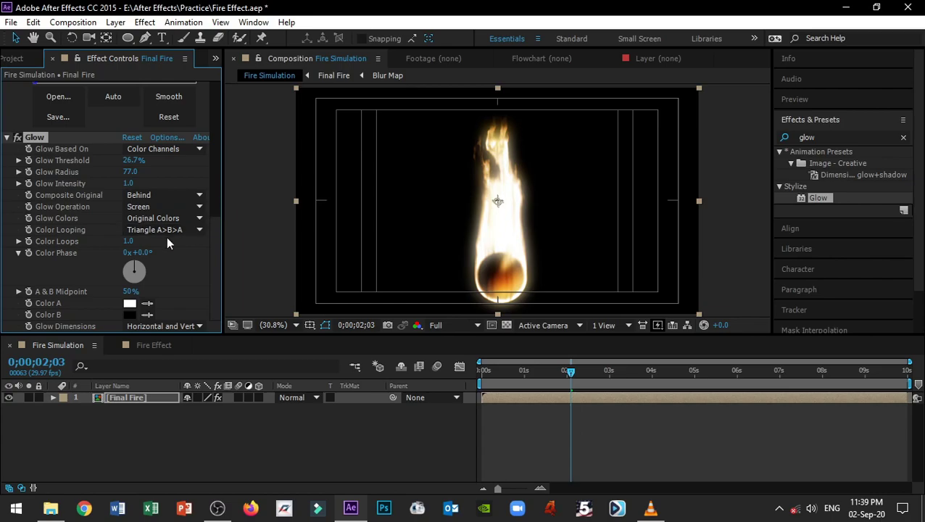
left_click(145, 219)
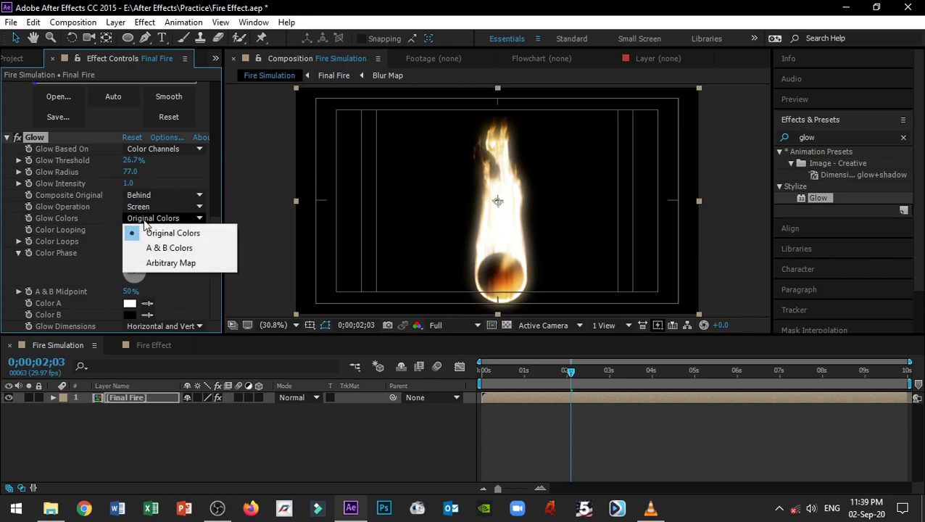
left_click(174, 248)
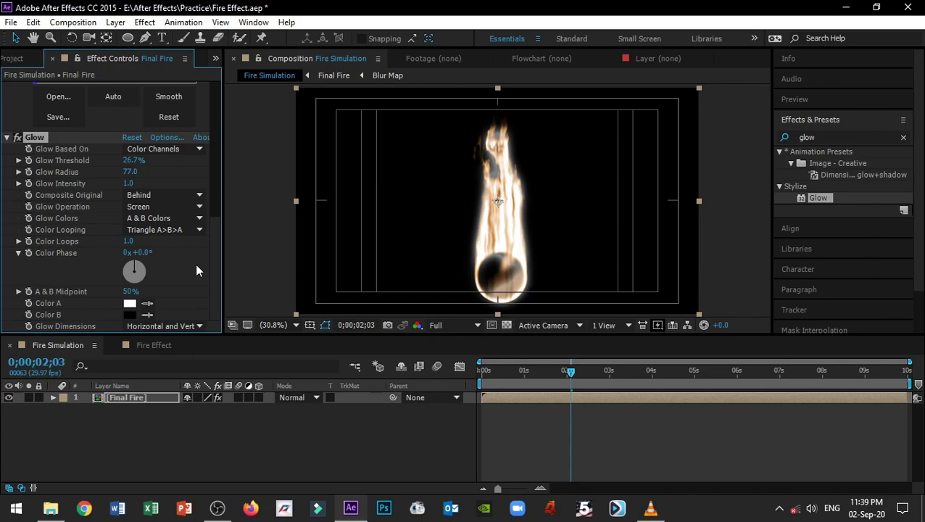
left_click(169, 230)
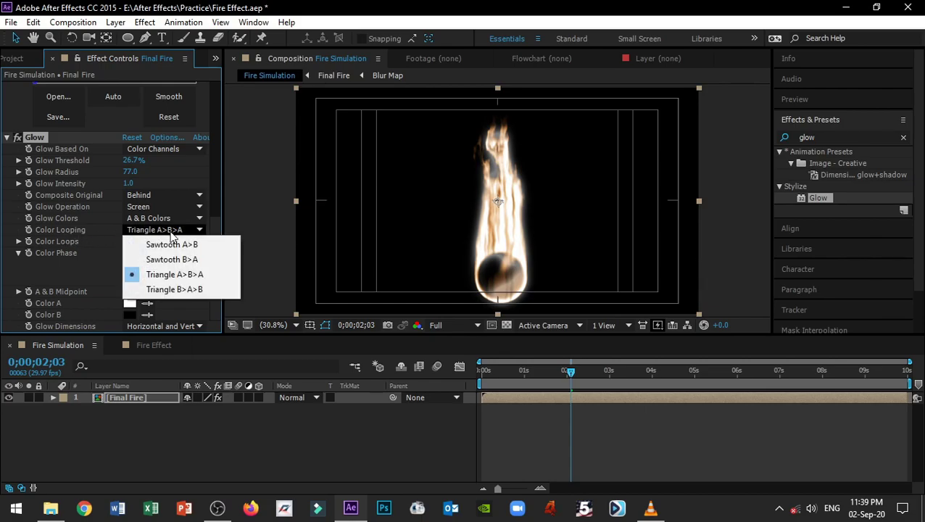
left_click(172, 246)
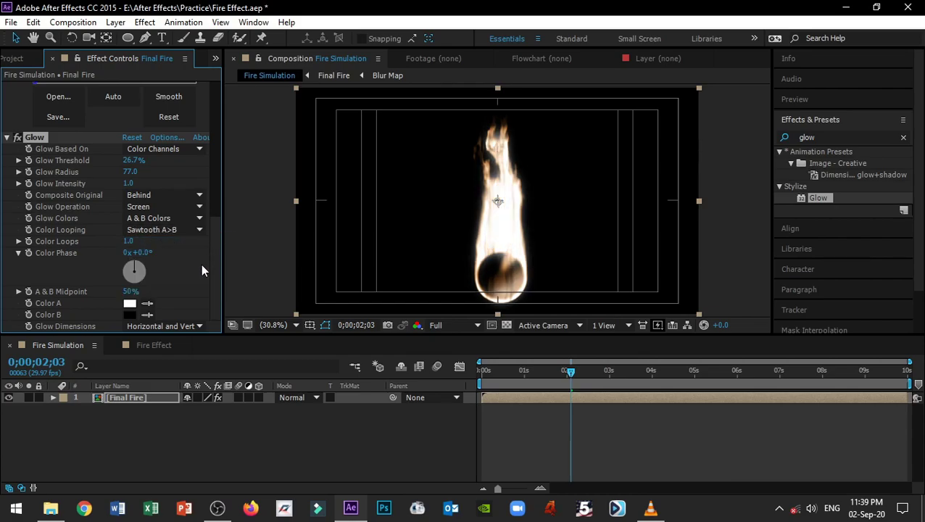
- Set the Glow effect's Color A to yellow (FFF110)
left_click(133, 306)
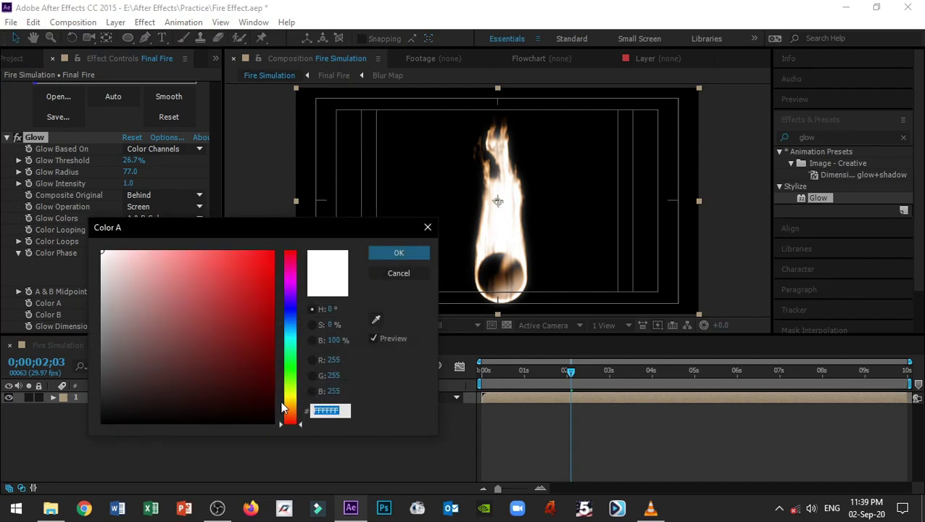
left_click(295, 397)
left_click(264, 249)
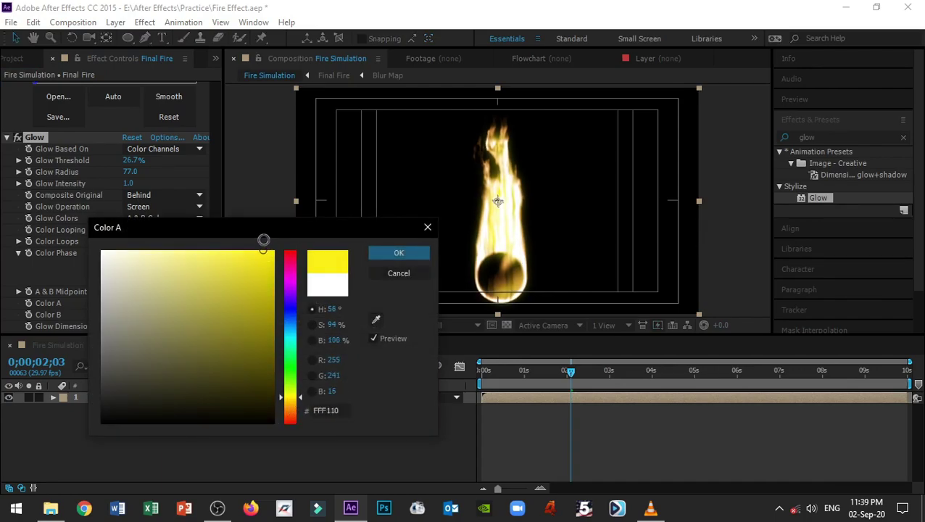
left_click(399, 253)
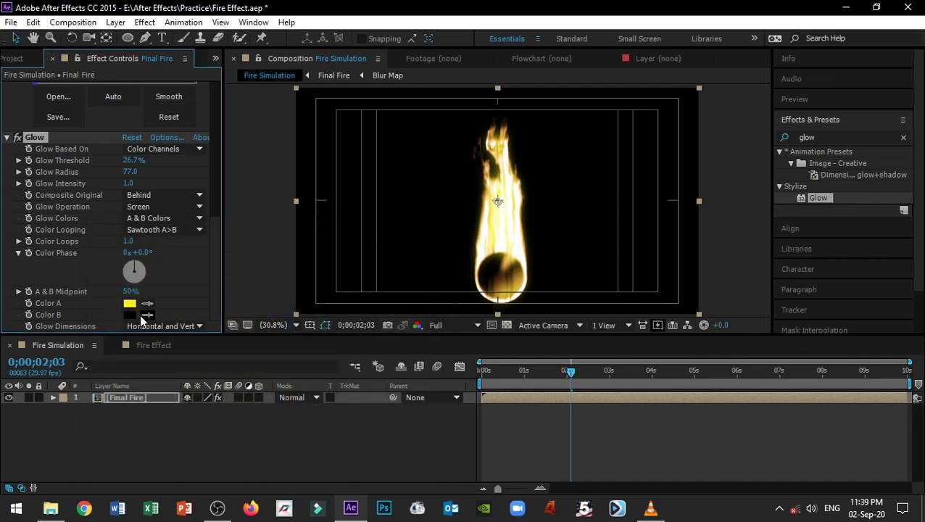
- Set the Glow effect's Color B to orange (FF9000)
left_click(130, 315)
left_click(290, 406)
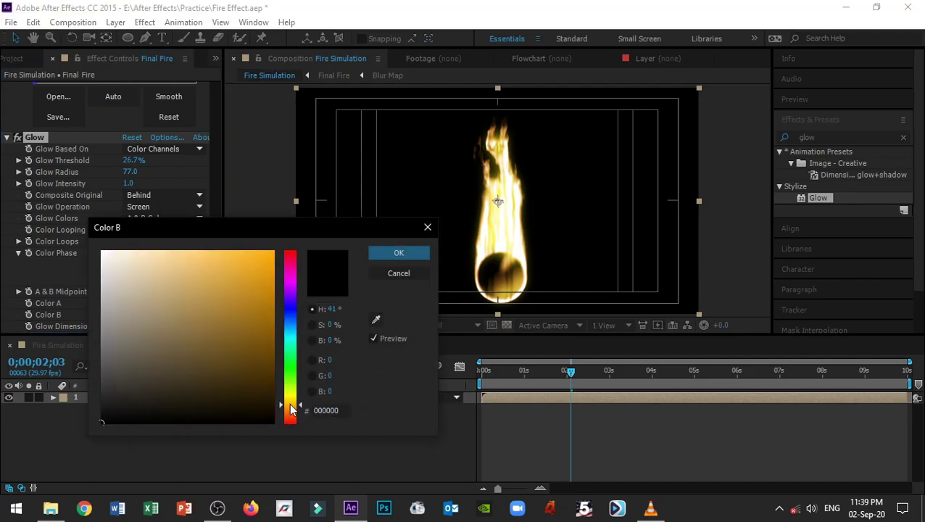
mouse_move(259, 321)
left_mouse_down()
mouse_move(256, 291)
mouse_move(287, 233)
left_mouse_up()
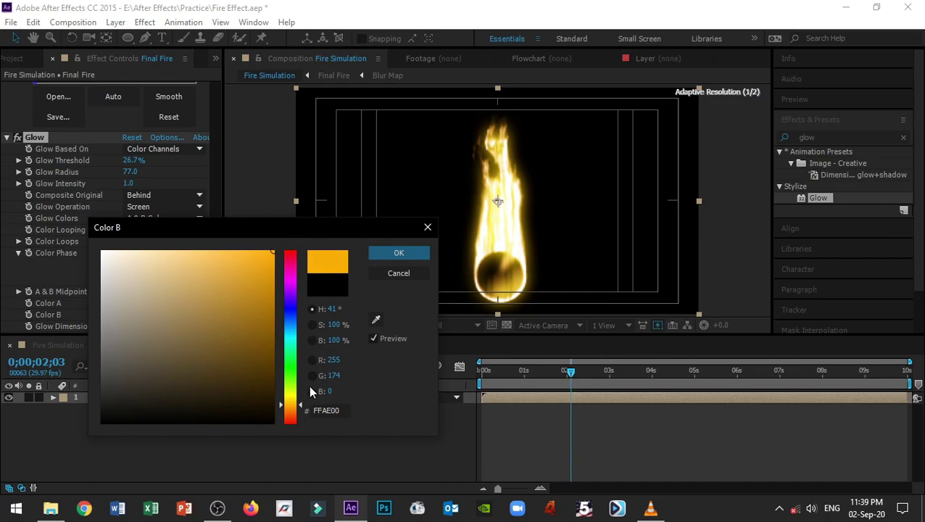
left_click(299, 409)
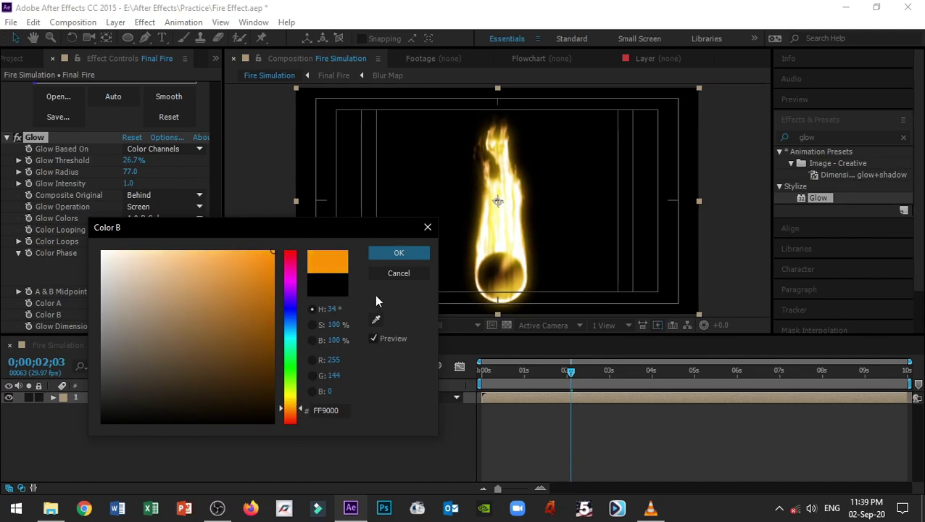
left_click(386, 251)
- Preview the Fire Simulation animation from the first frame and review the Curves effect on the Final Fire layer
key("Home")
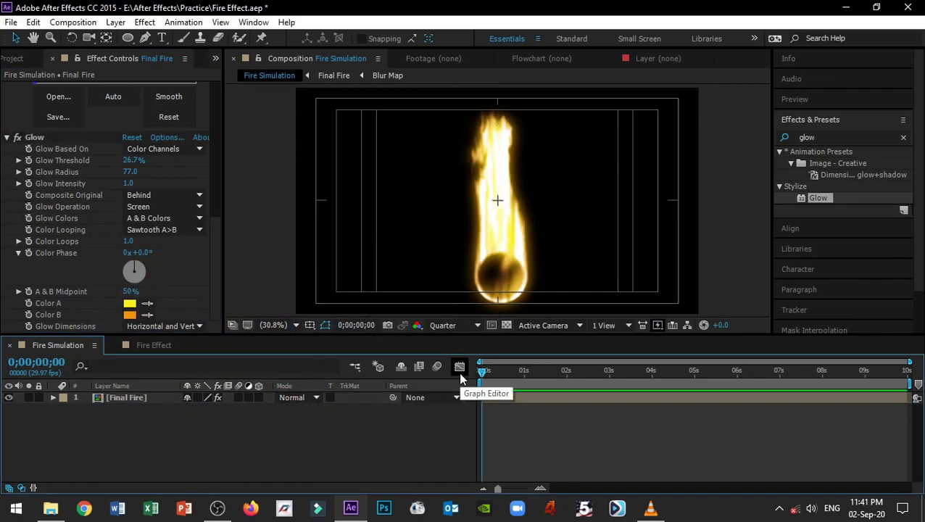
key("space")
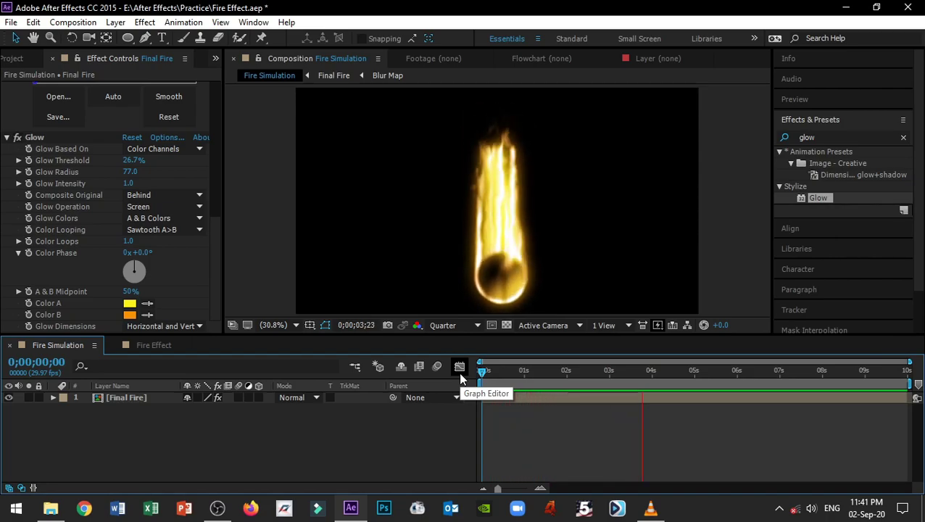
key("space")
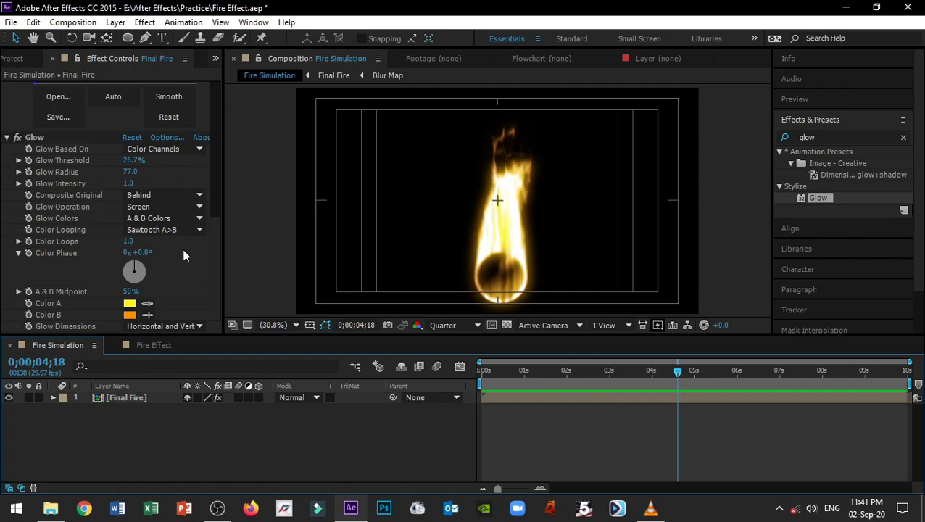
left_click_drag(213, 252, 213, 153)
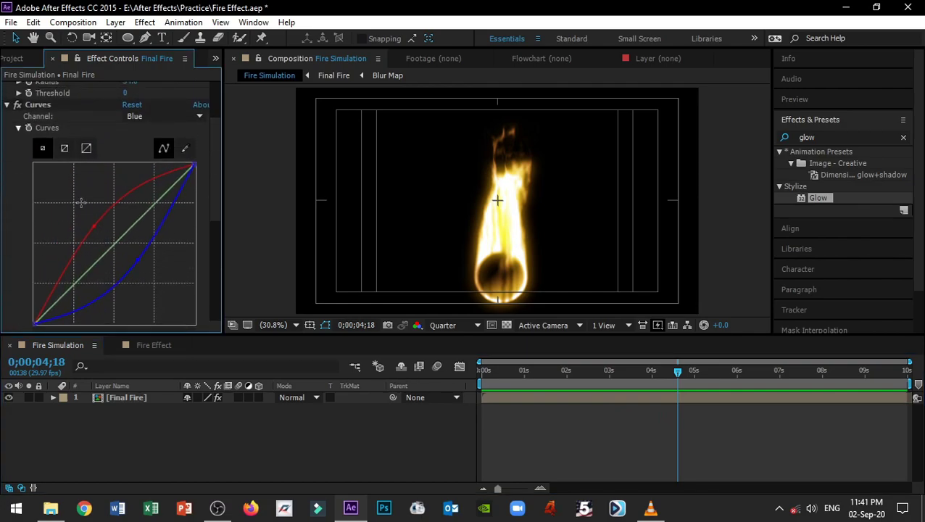